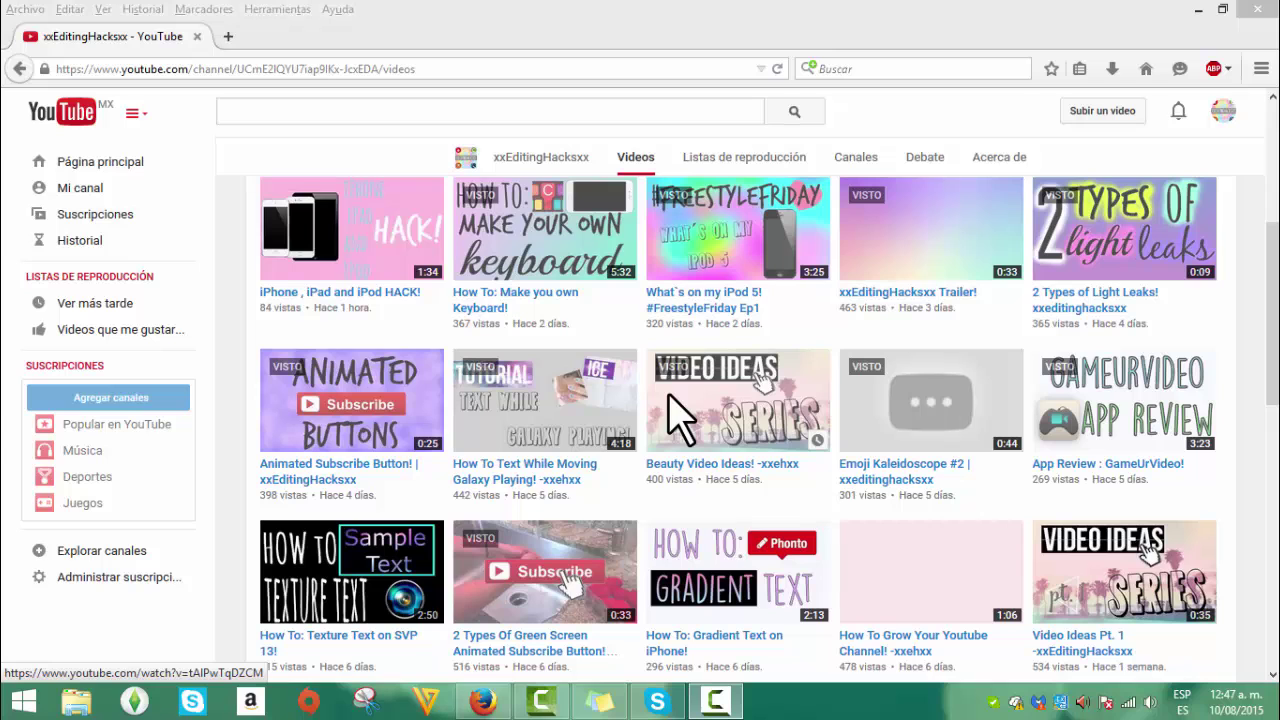
Bring up the empty Untitled project, browse transitions down to Flip and Fold, then return to Clip Bin.
click(543, 700)
click(345, 395)
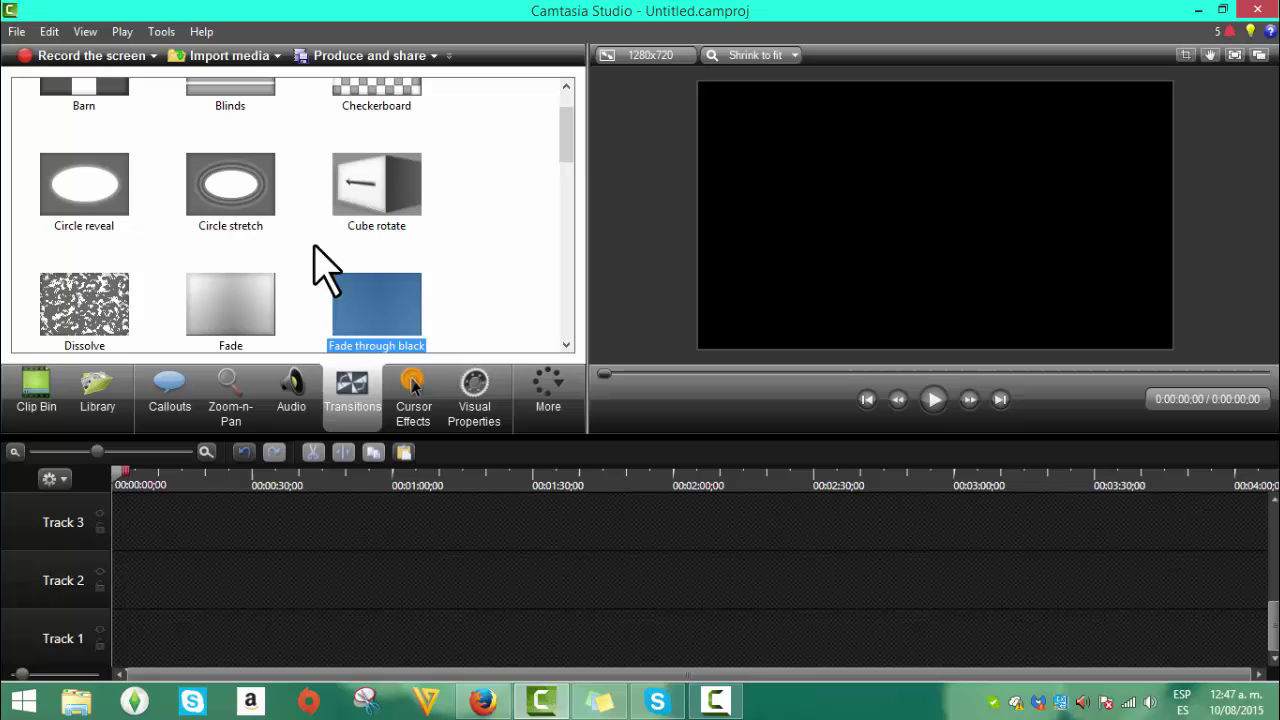
drag(566, 150, 569, 200)
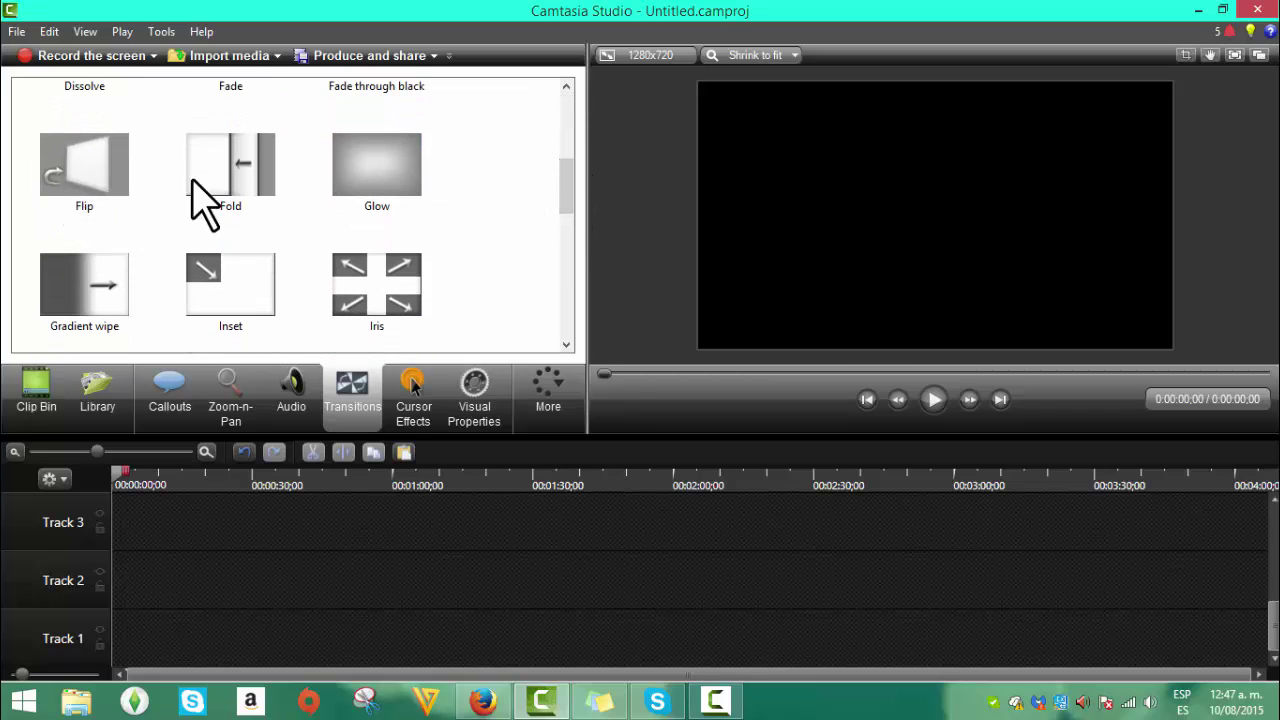
click(57, 172)
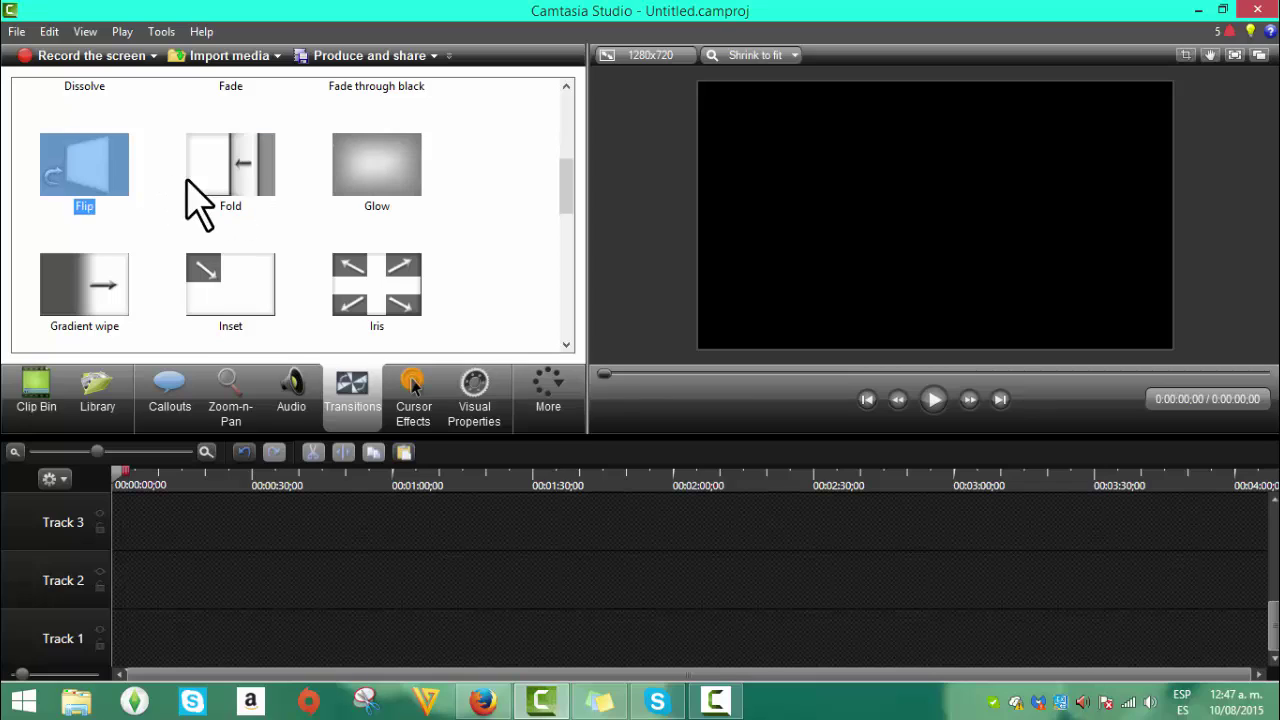
click(50, 400)
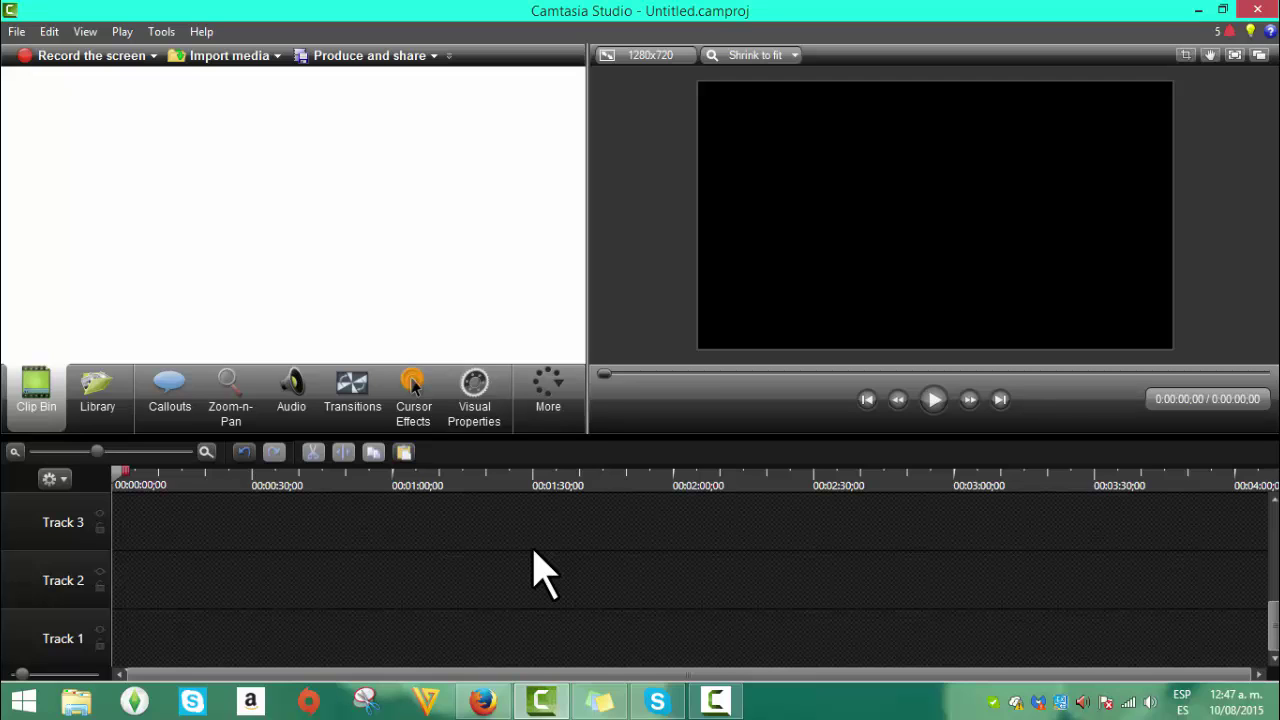
Open PicMonkey in a new Firefox tab beside the YouTube channel page.
click(484, 701)
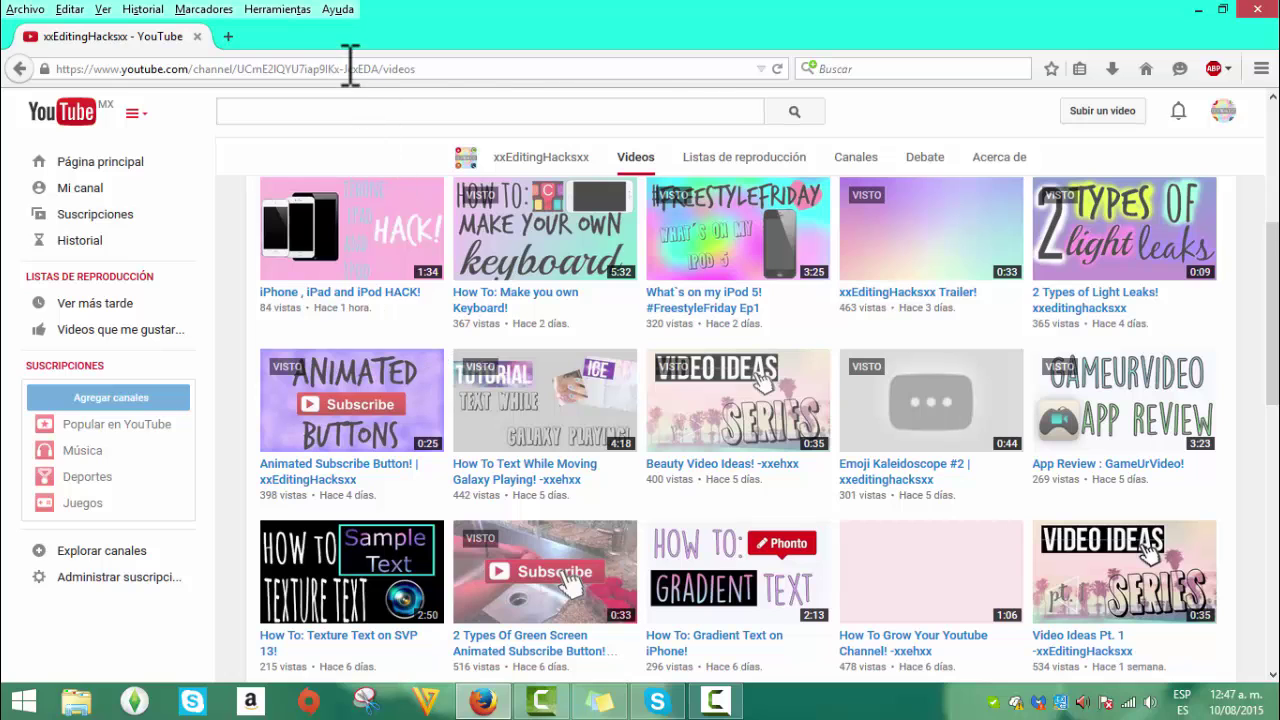
drag(1275, 295, 514, 14)
click(229, 37)
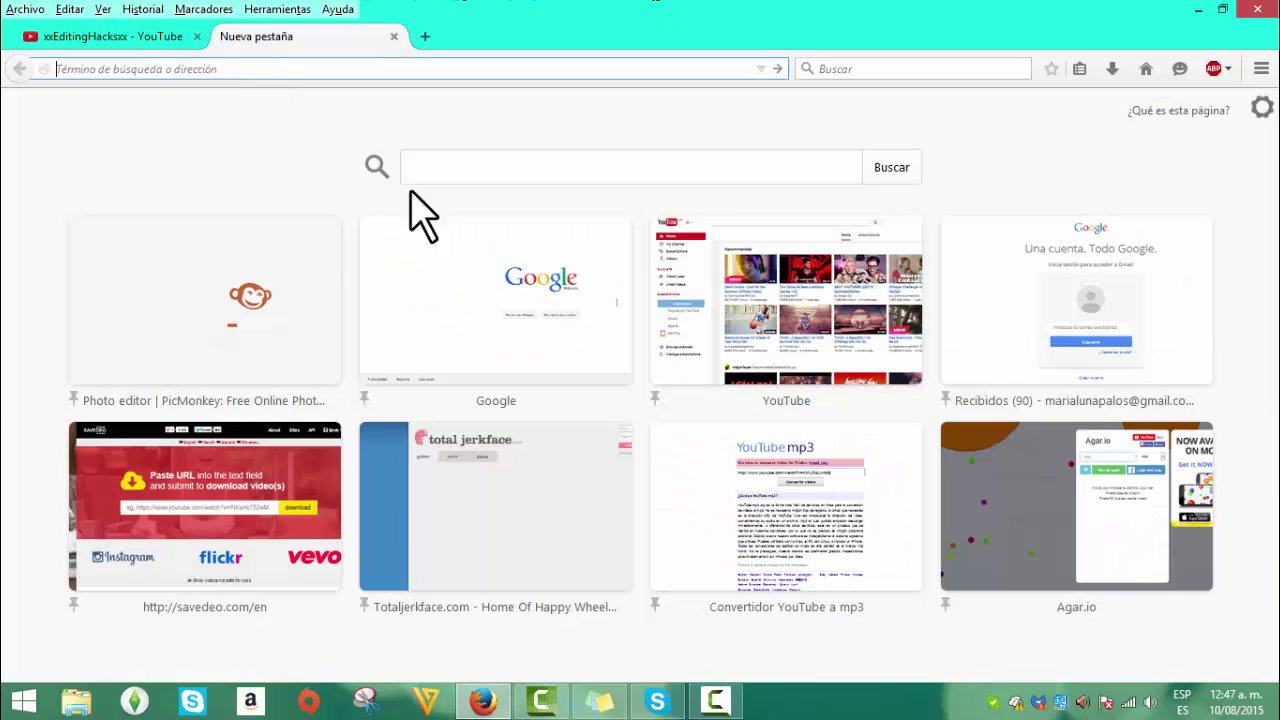
click(238, 335)
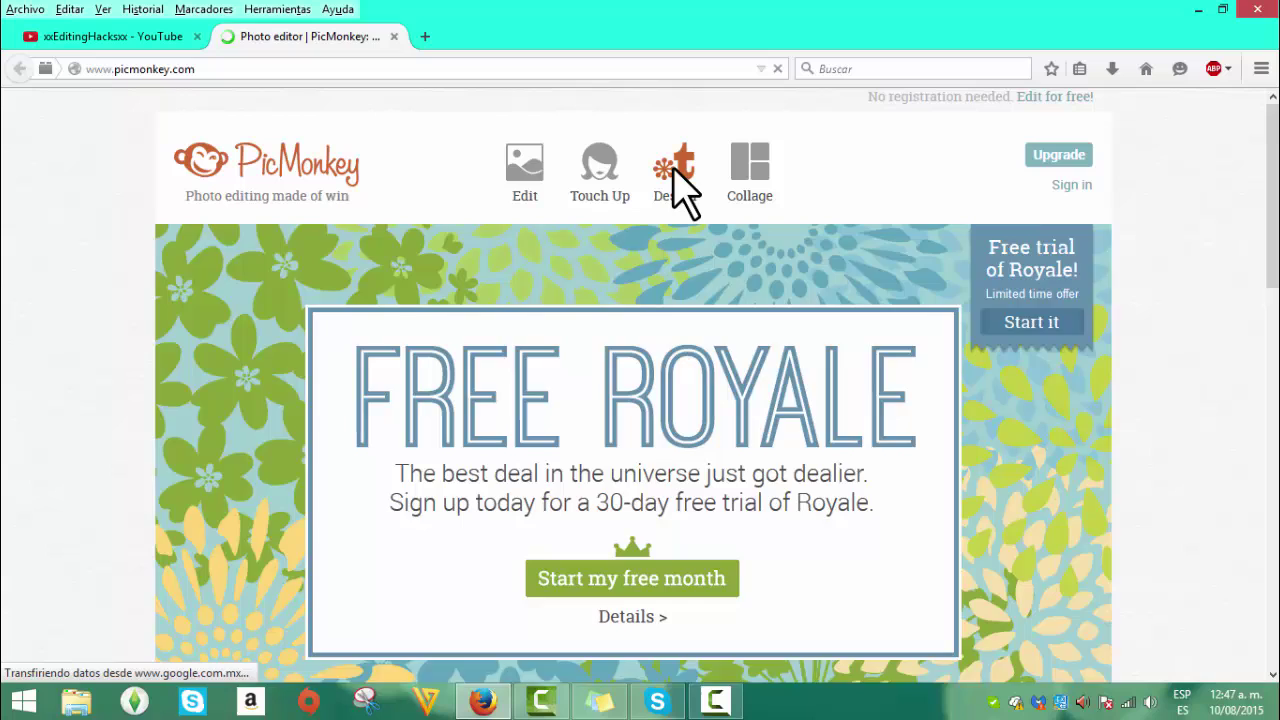
Start a square Design canvas and apply a transparent canvas background.
mouse_move(685, 190)
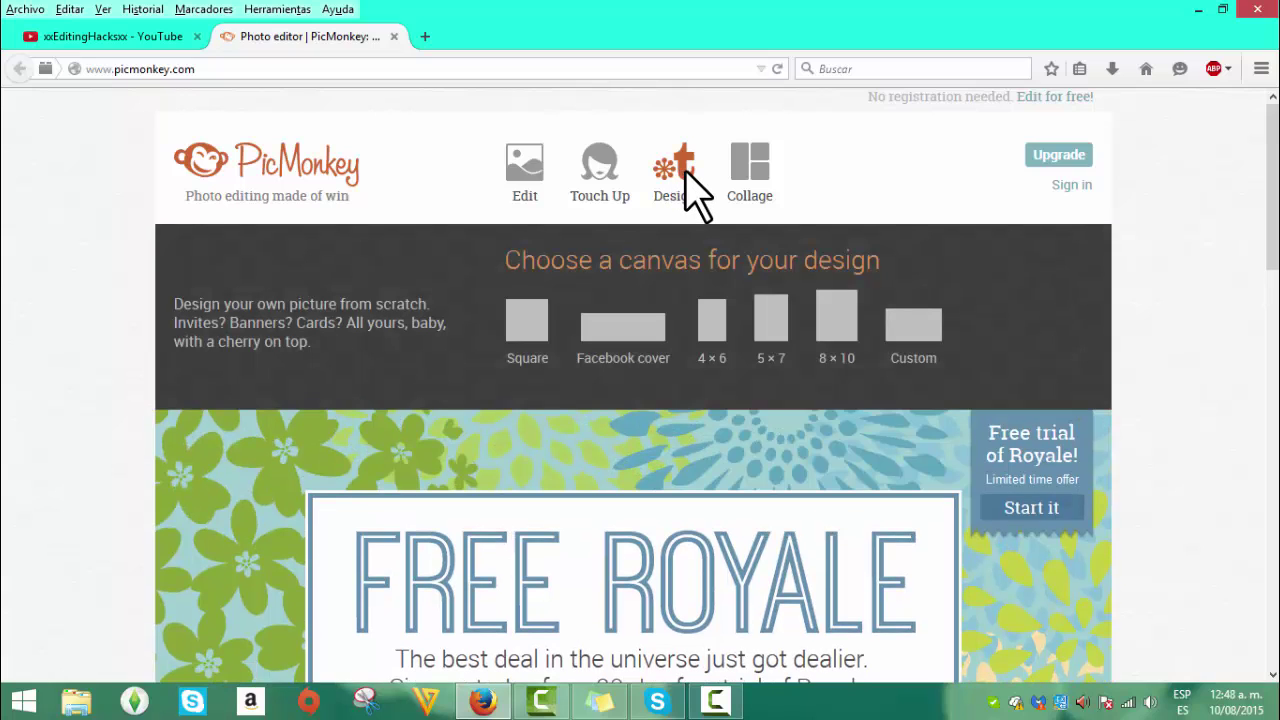
click(685, 172)
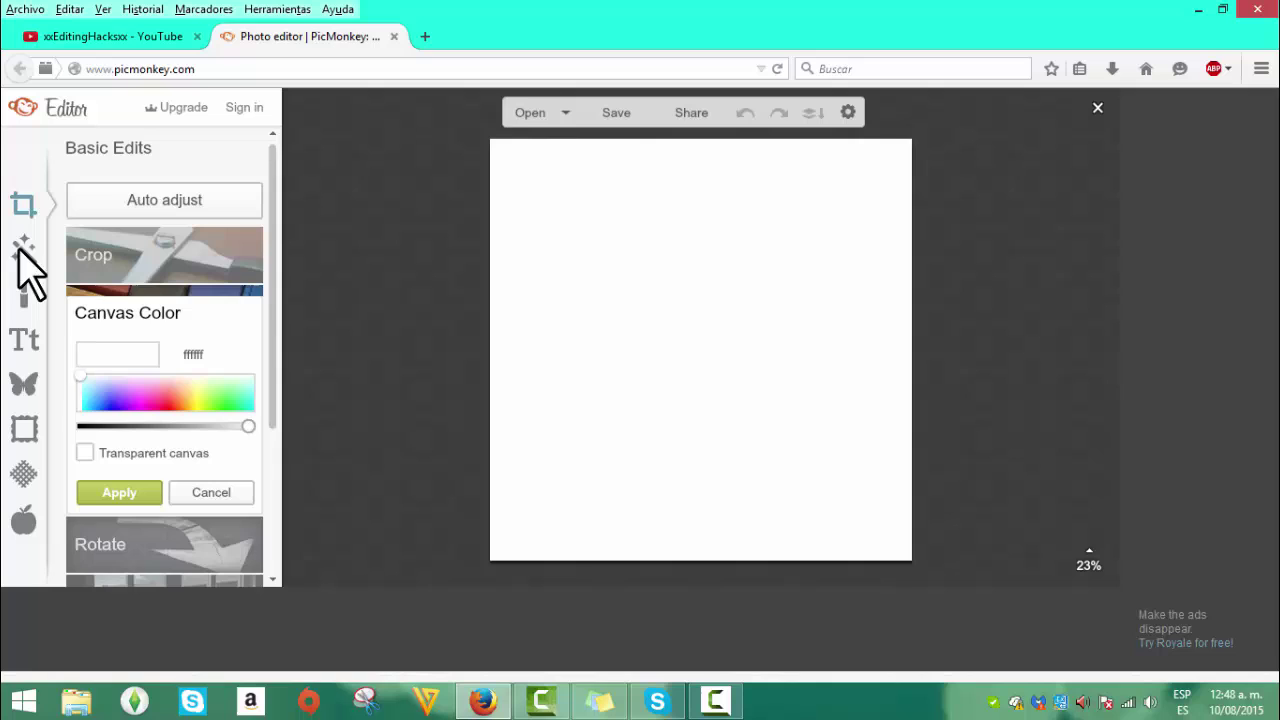
click(84, 453)
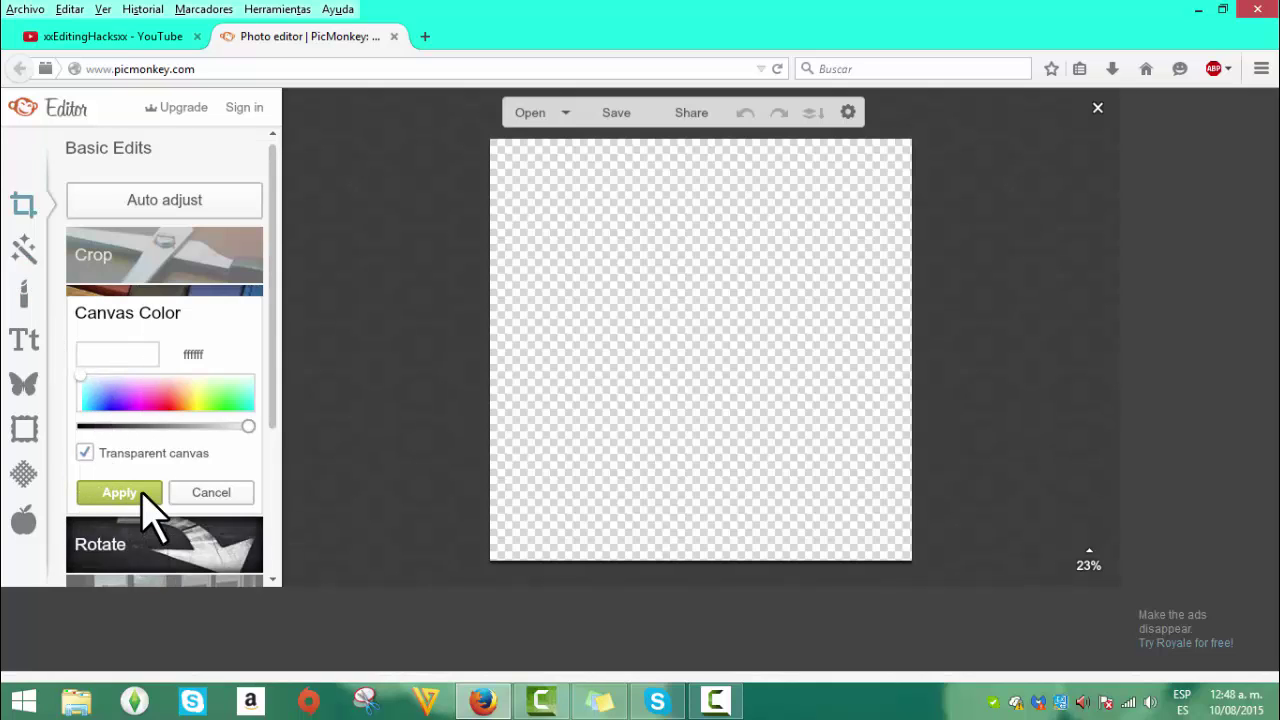
click(133, 493)
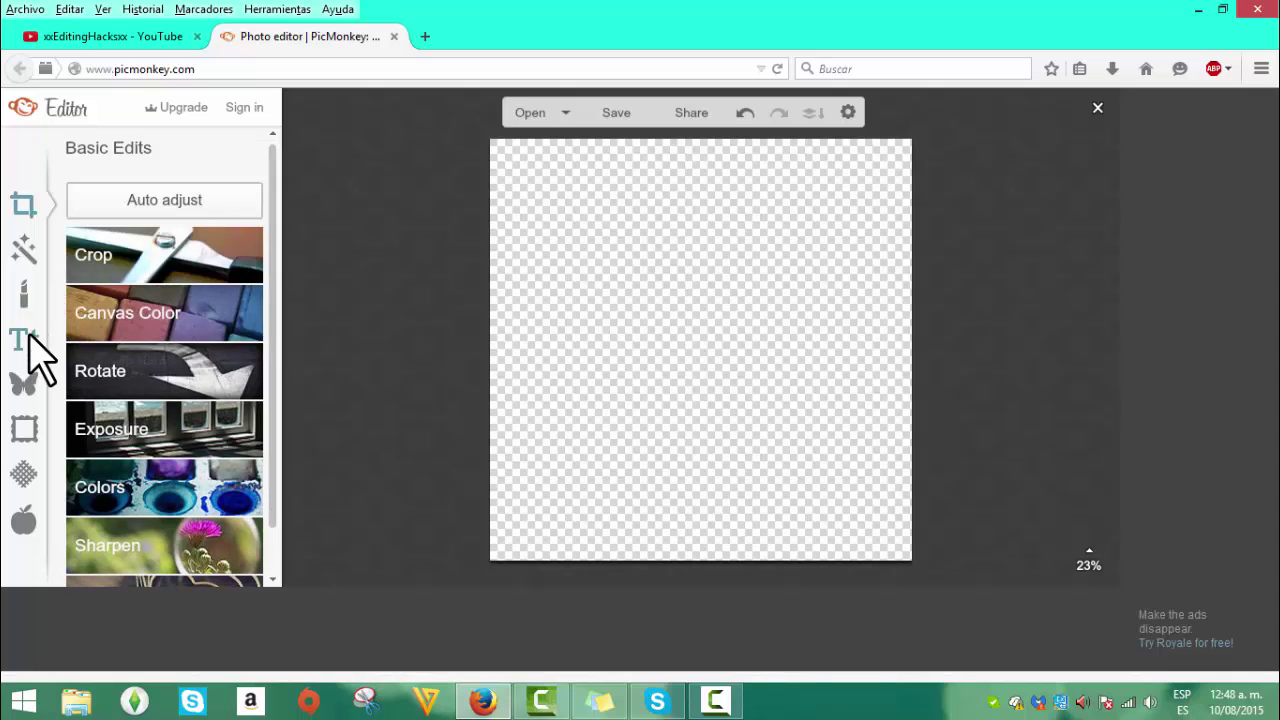
Add a Geometric rectangle overlay as a wide bar mid-canvas, coloured 000000.
click(22, 380)
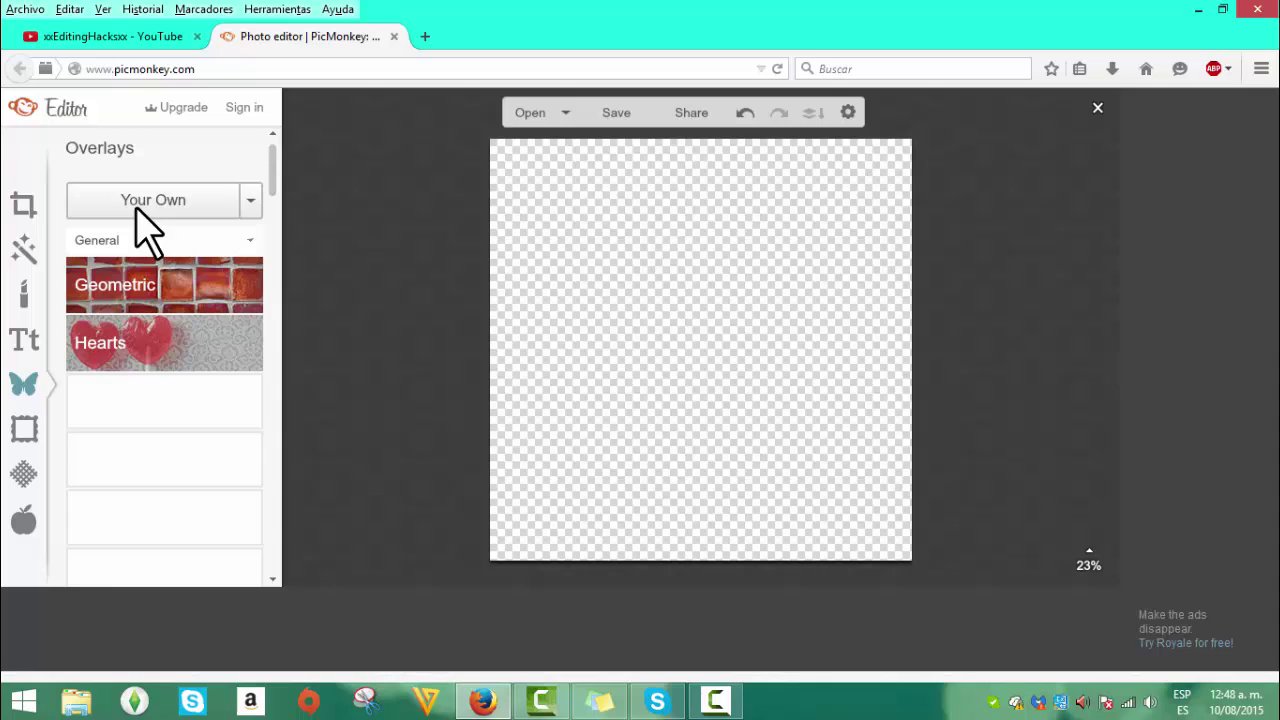
click(137, 290)
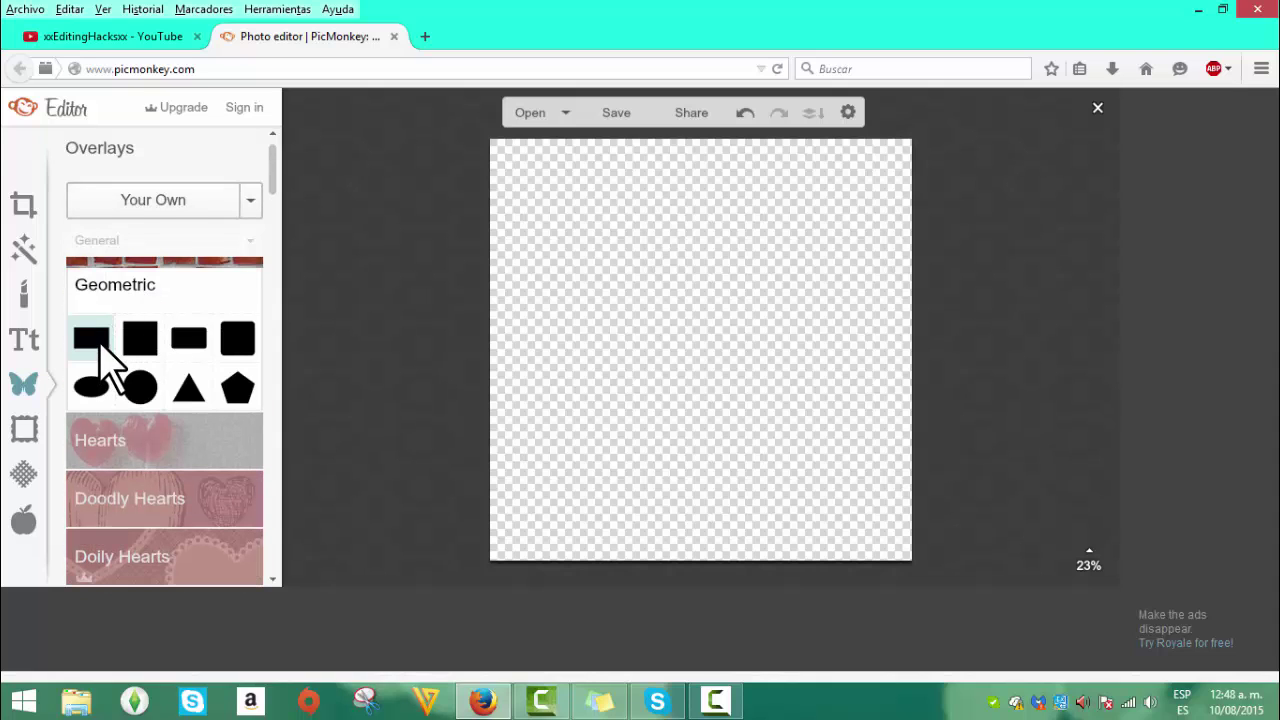
click(99, 345)
drag(737, 337, 890, 416)
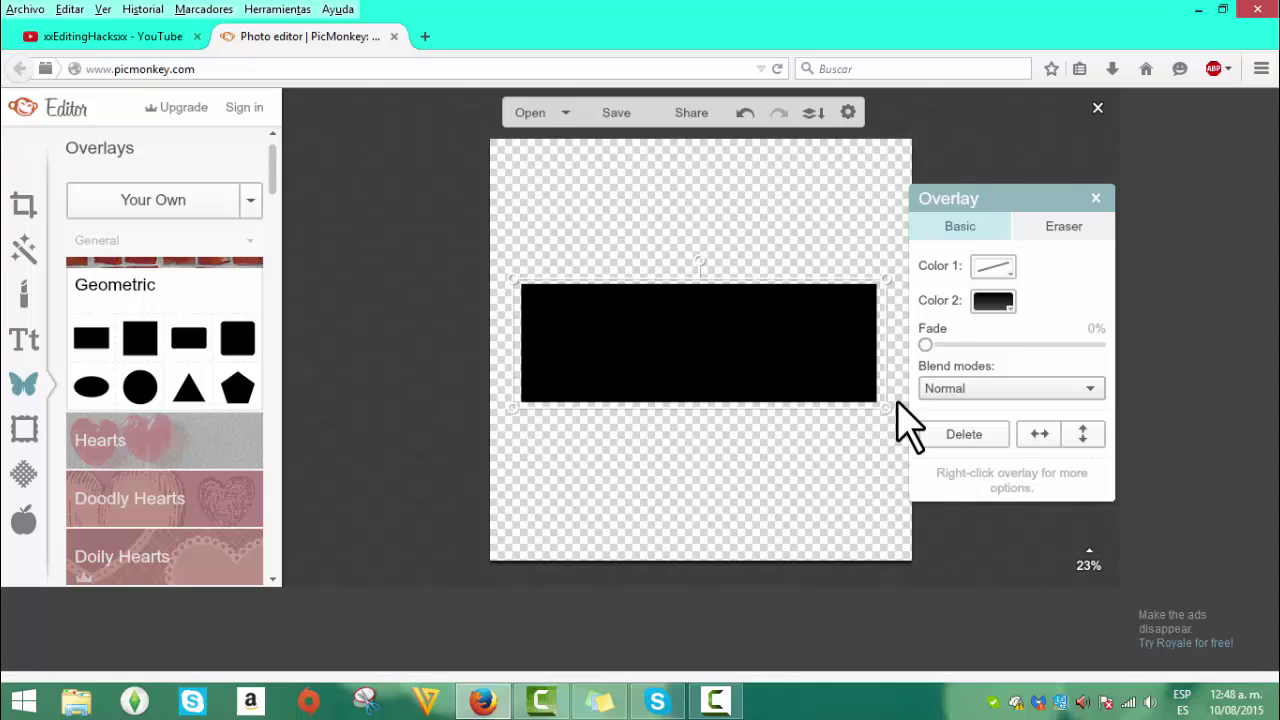
click(1005, 304)
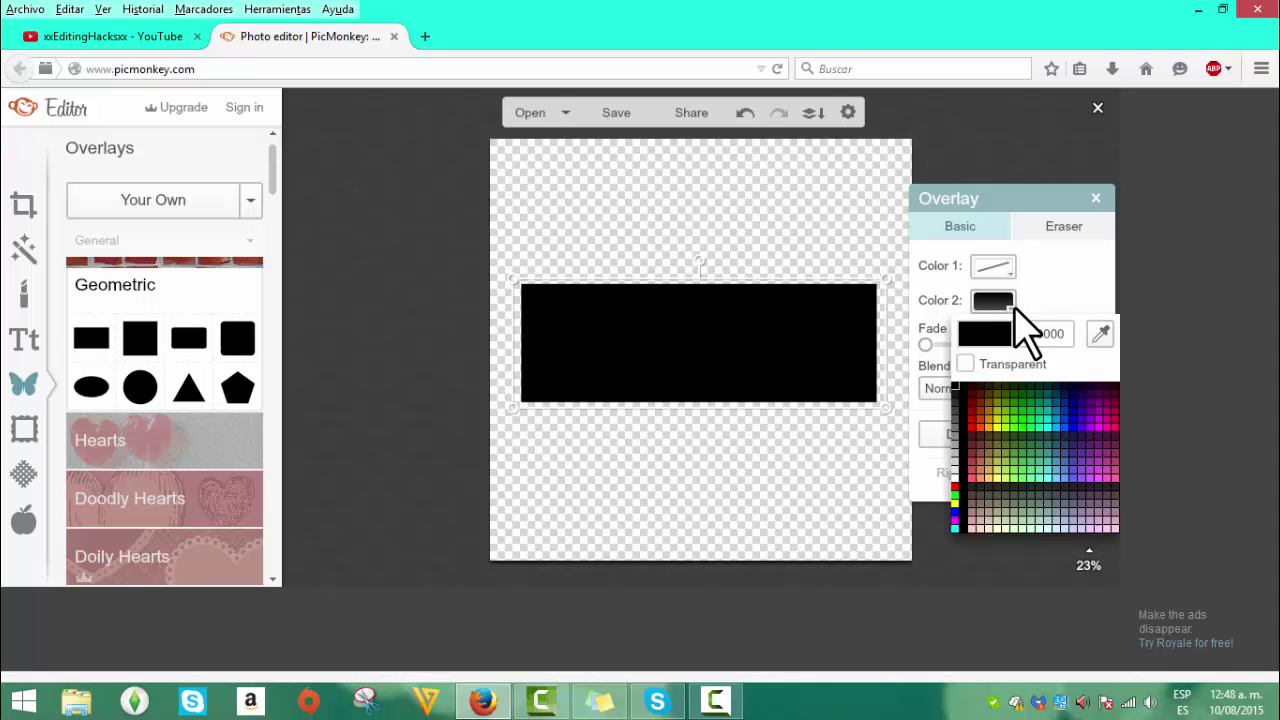
click(961, 391)
click(803, 534)
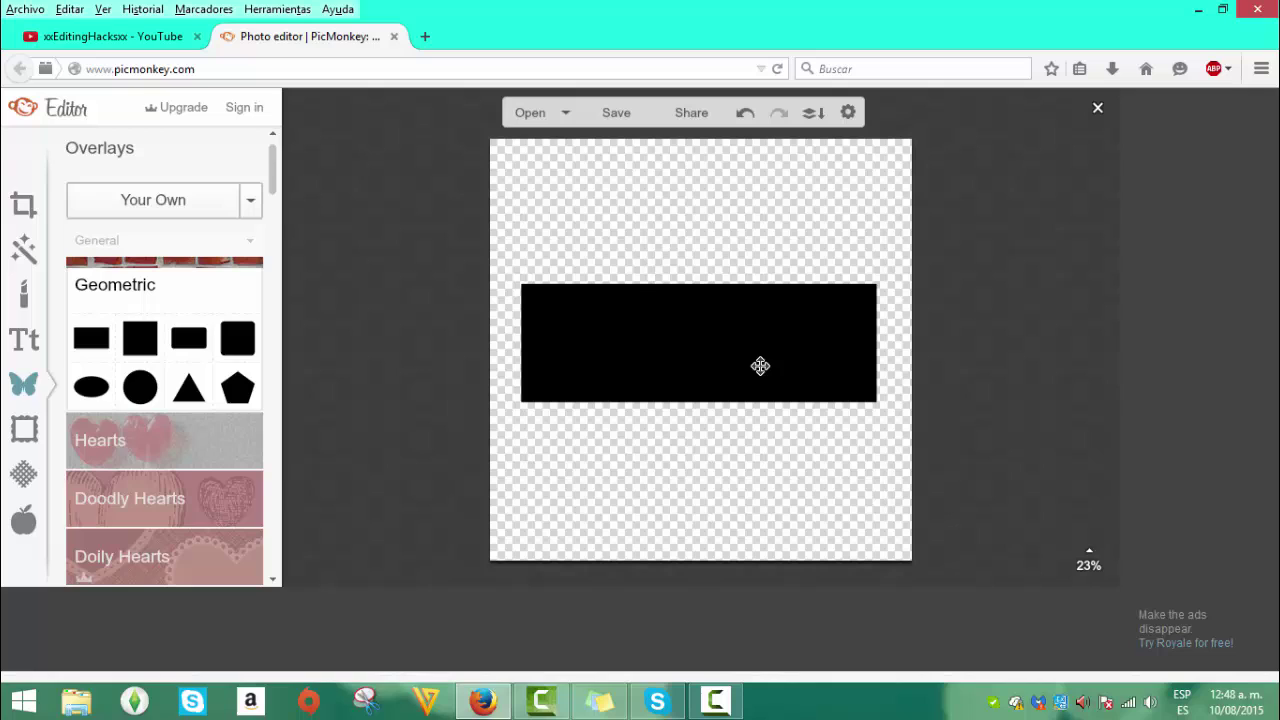
Add the text TUTORIAL in Bebas Neue on the black rectangle and make it white.
click(29, 348)
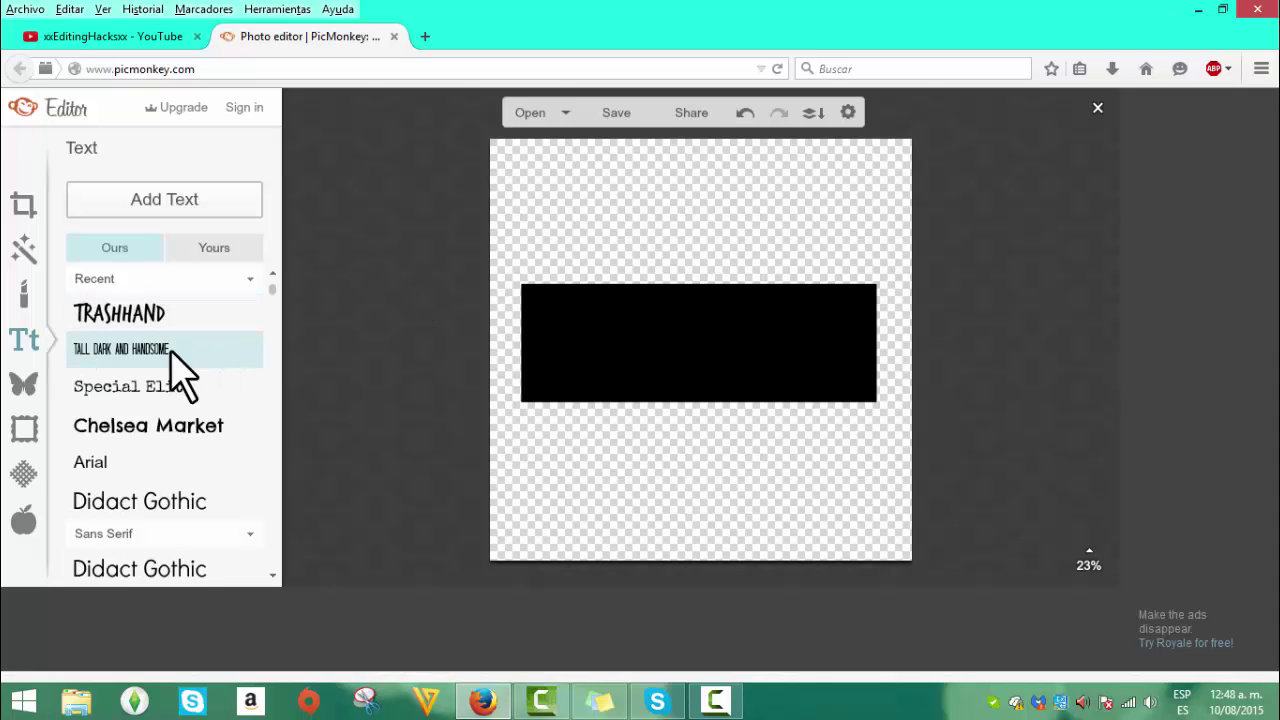
click(198, 248)
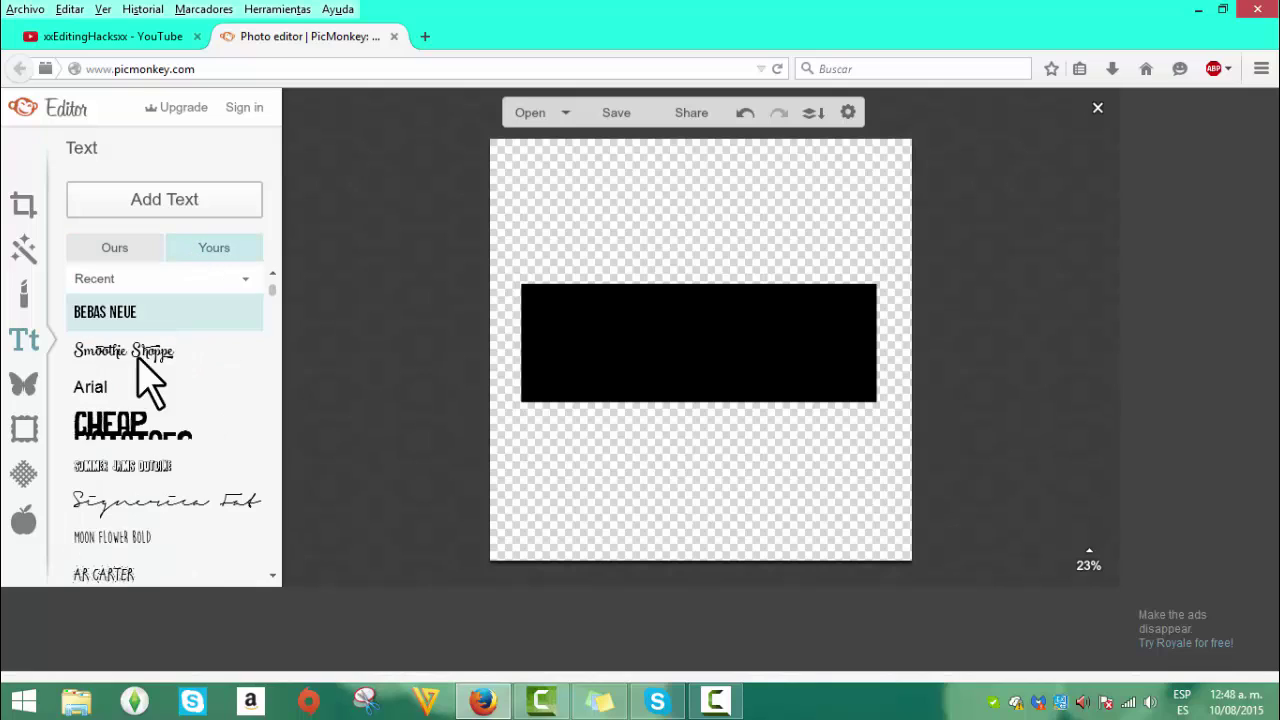
click(126, 313)
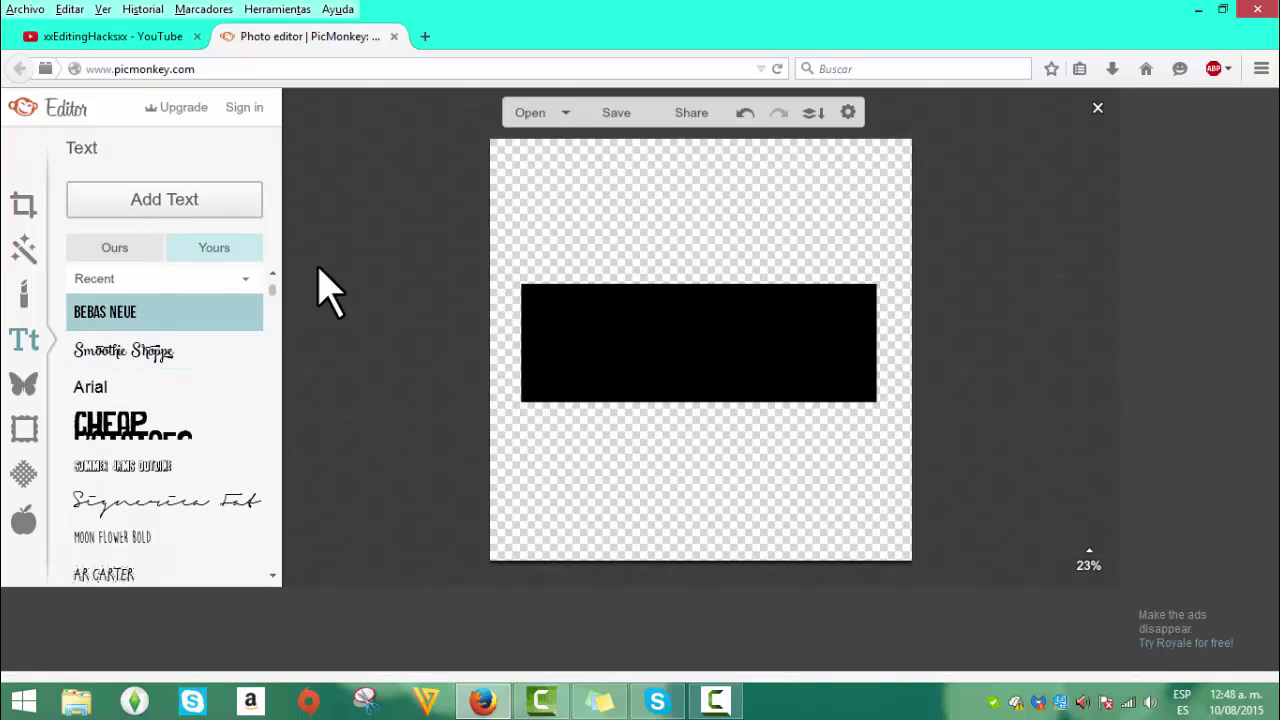
click(668, 306)
click(668, 306)
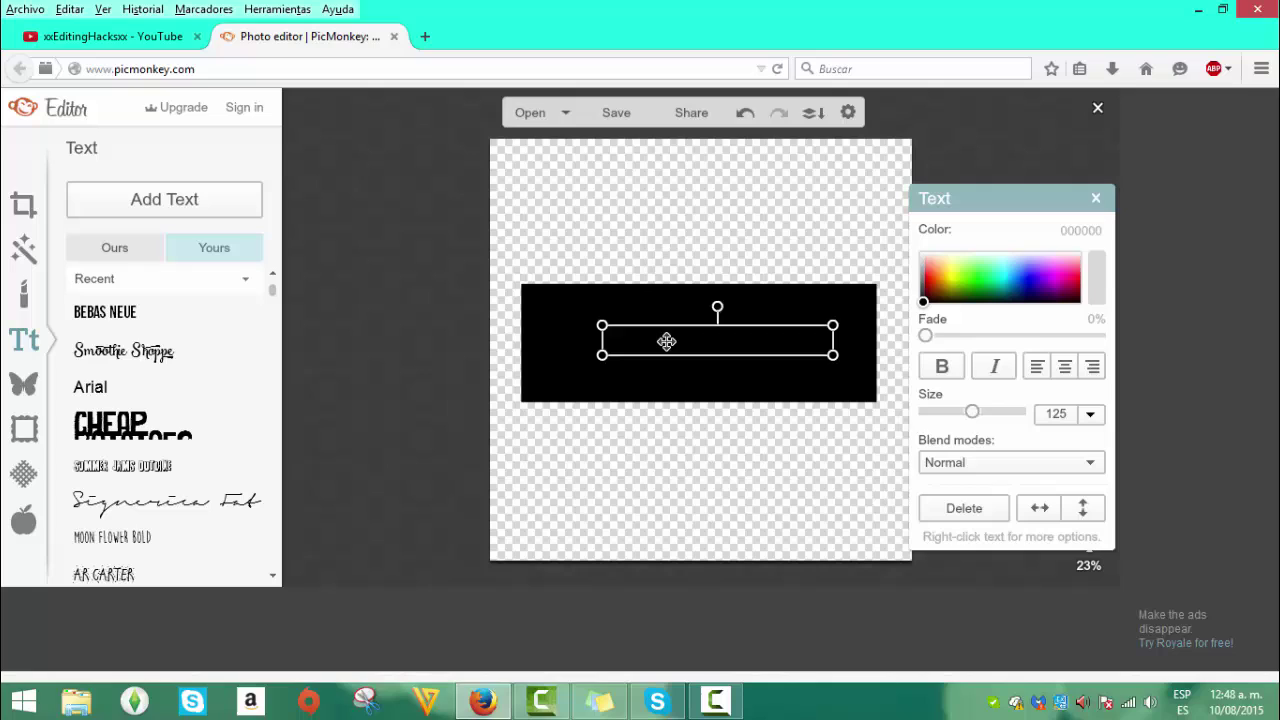
click(666, 341)
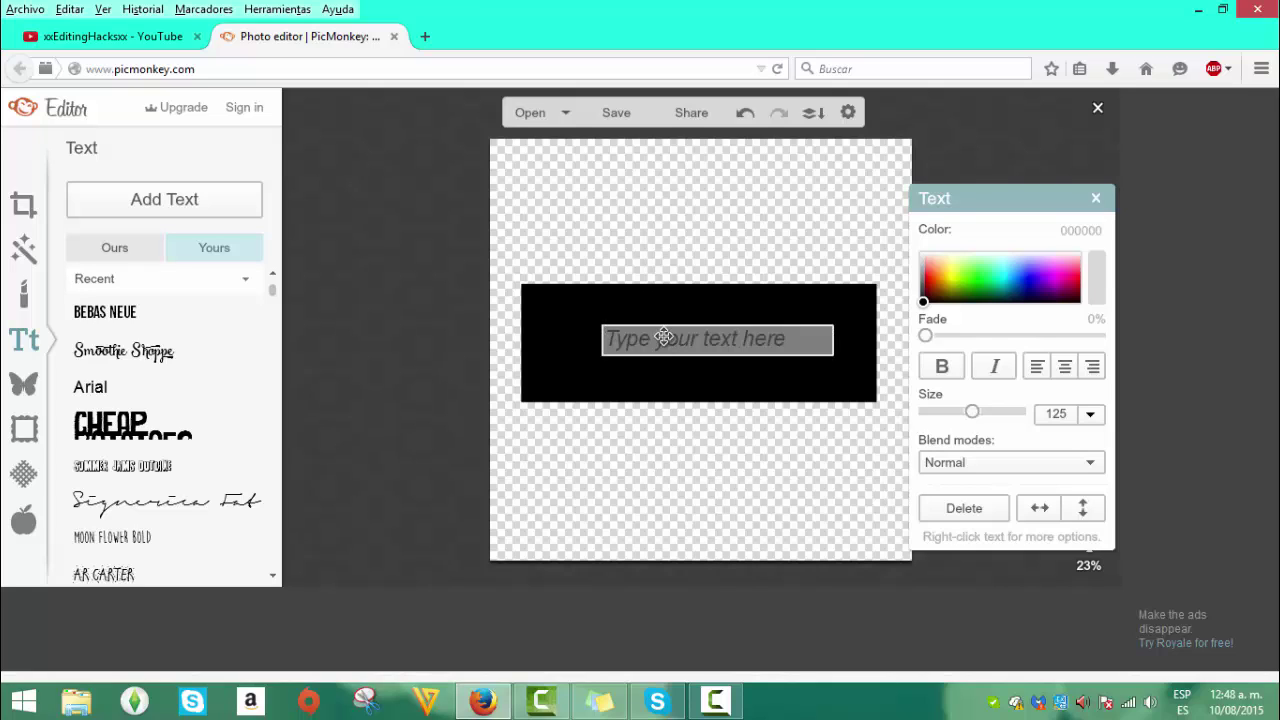
text(TUTORIAL)
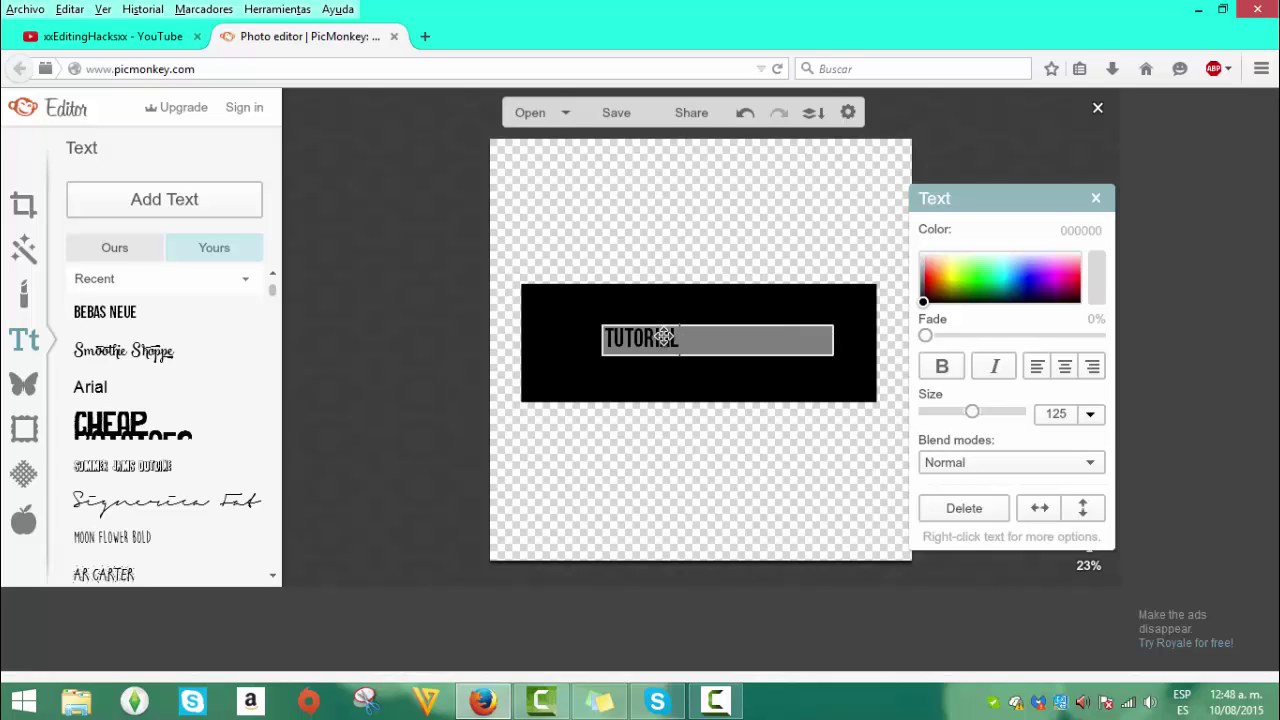
drag(703, 335, 603, 337)
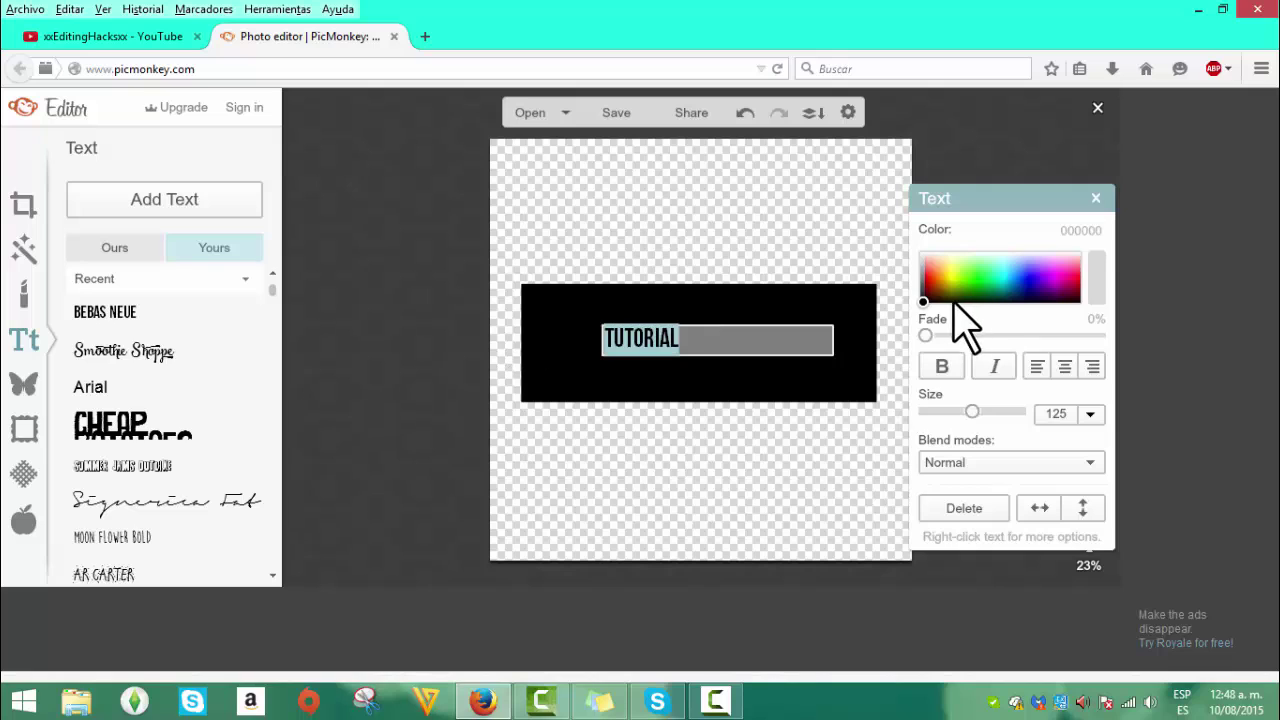
drag(923, 300, 898, 232)
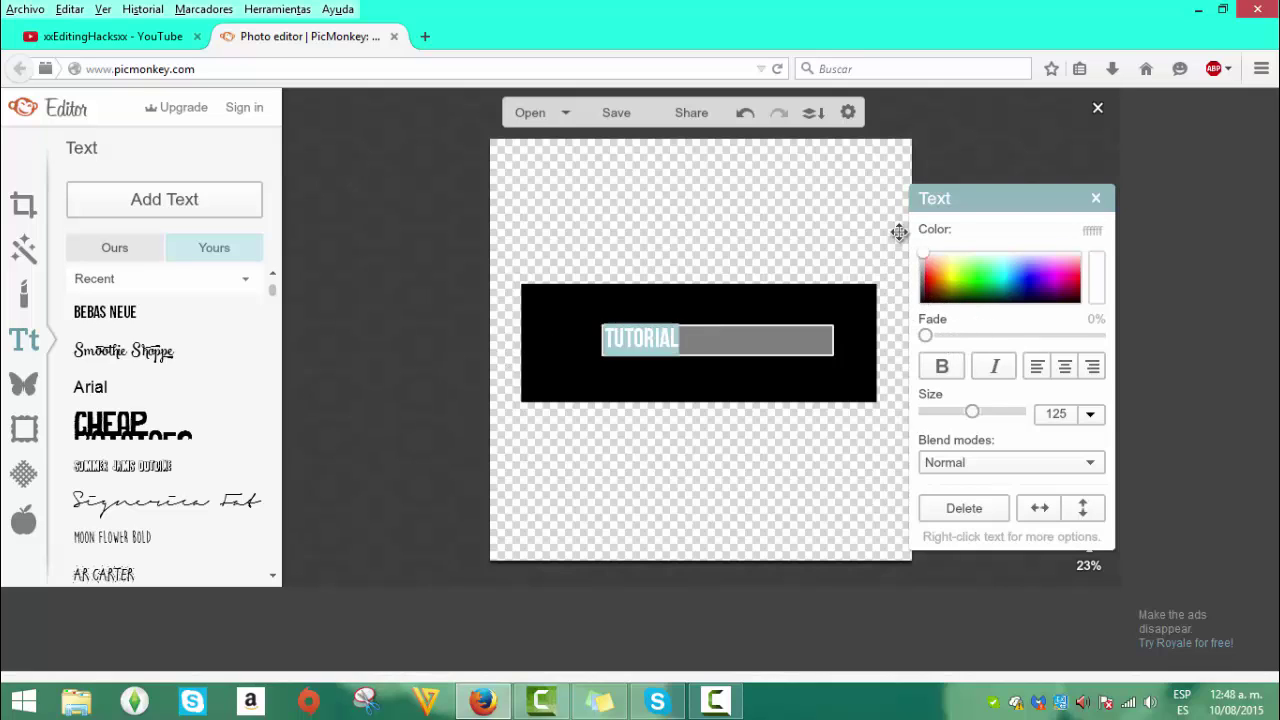
click(1096, 198)
Resize the TUTORIAL text and fit it inside the black rectangle.
click(651, 339)
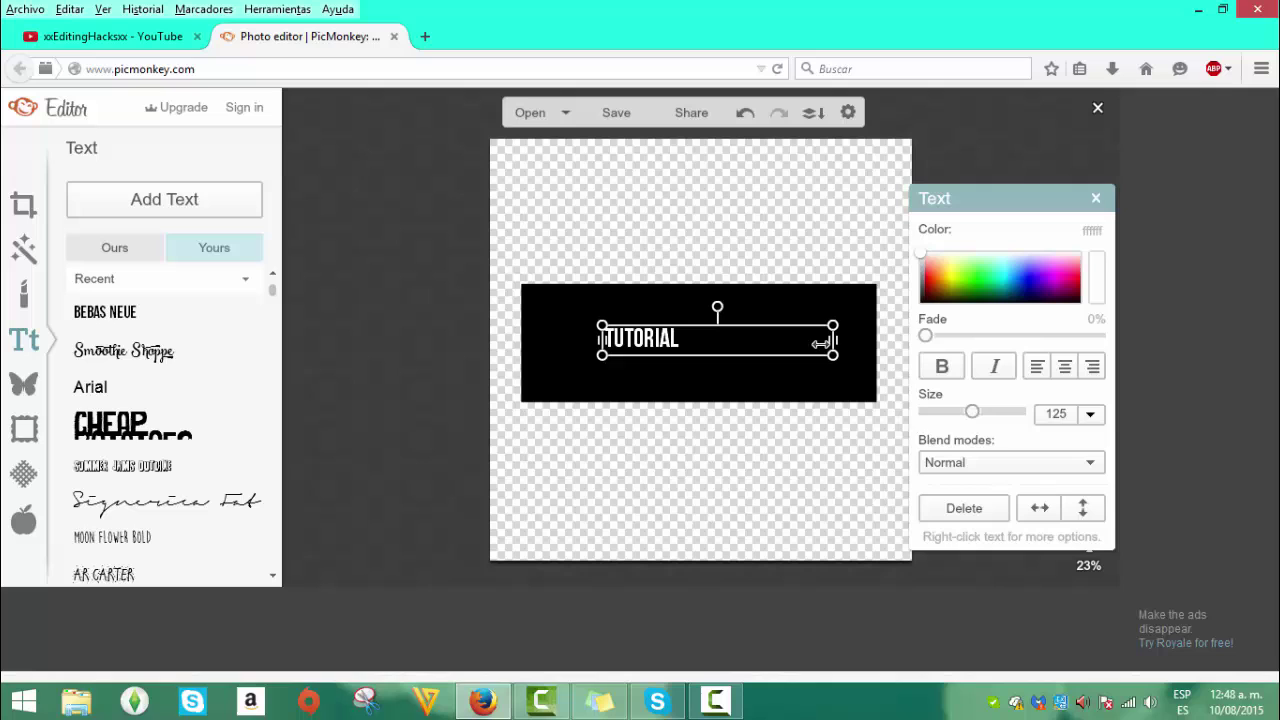
drag(832, 340, 986, 514)
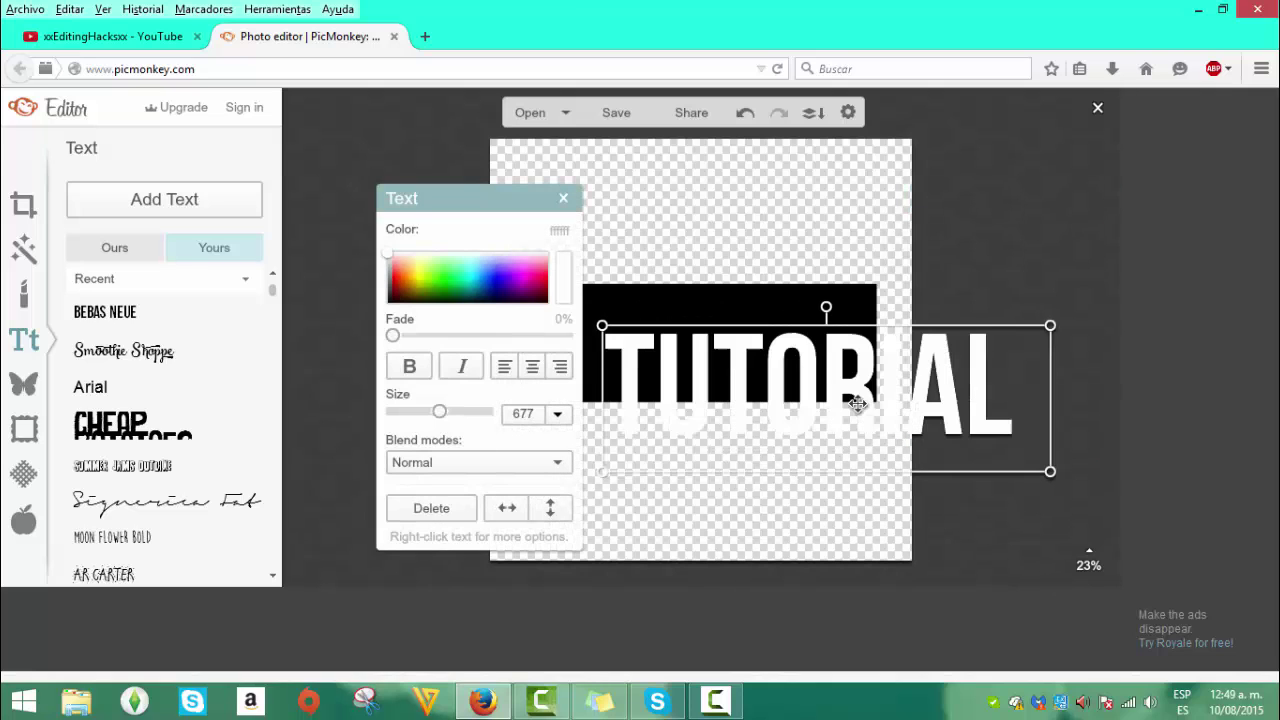
drag(846, 398, 776, 360)
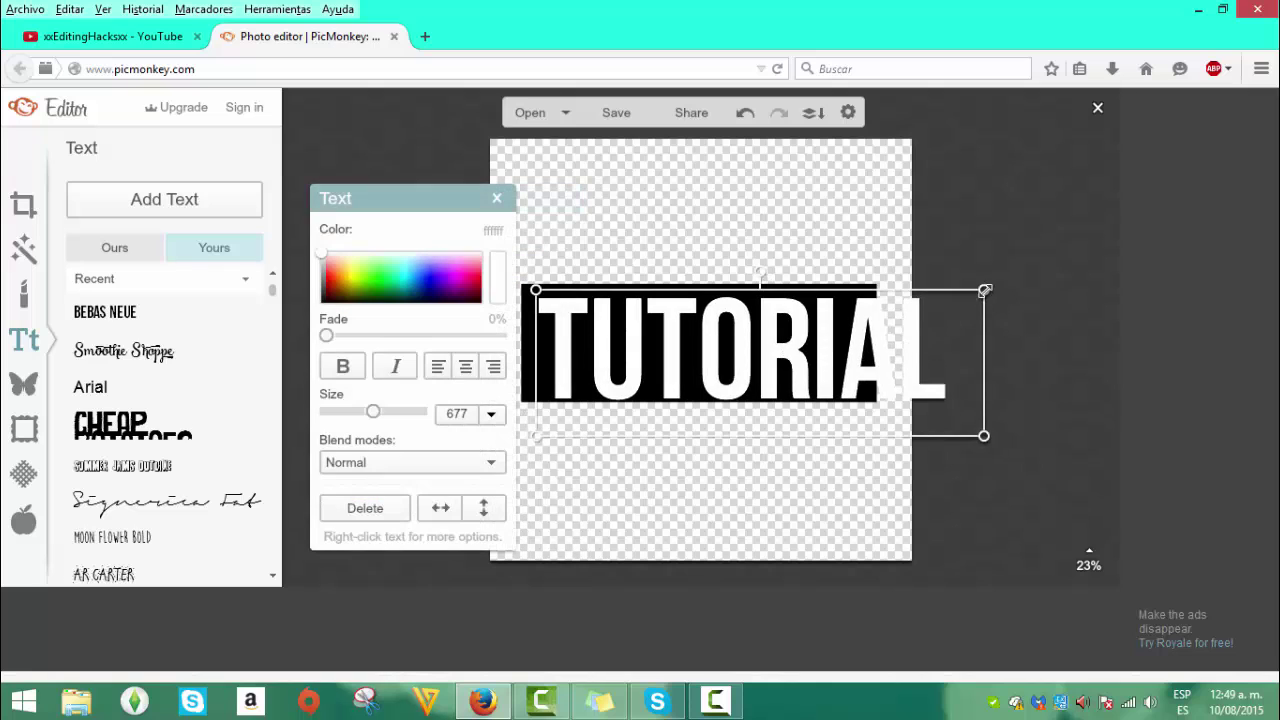
drag(987, 288, 928, 300)
drag(832, 355, 809, 343)
Widen the black rectangle slightly on both sides to frame the word.
click(794, 529)
click(872, 295)
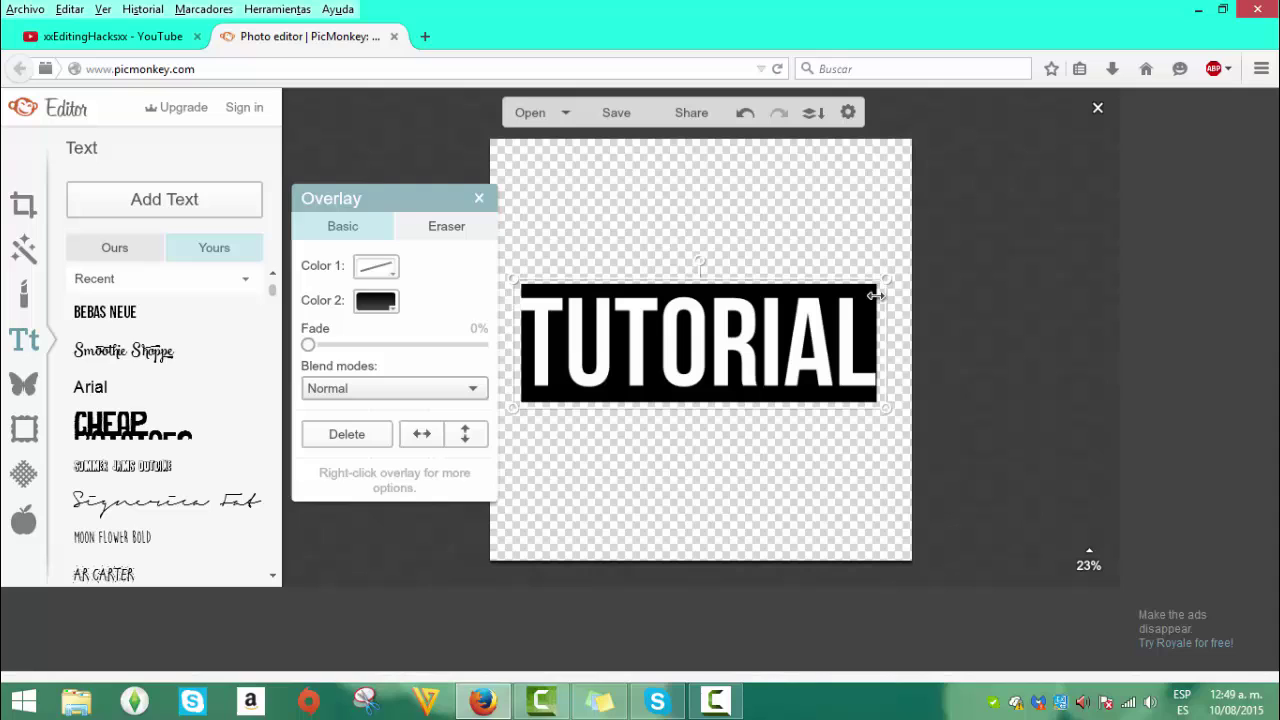
drag(886, 298, 897, 302)
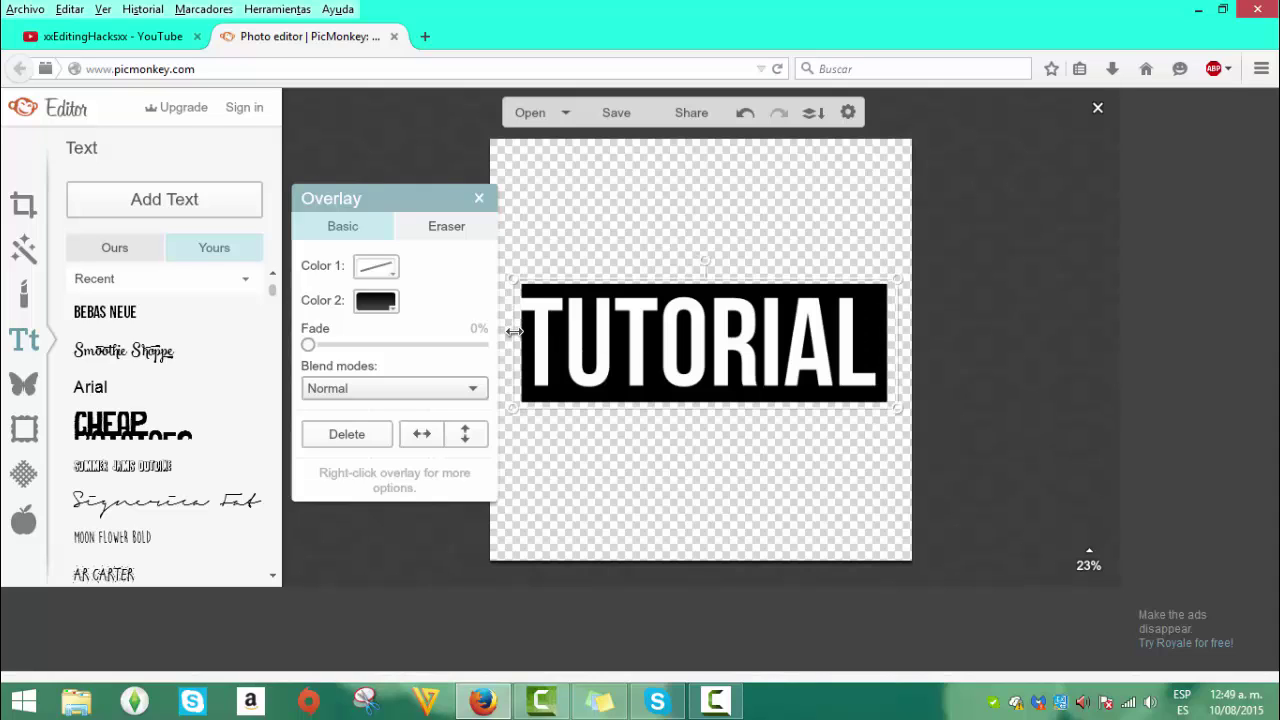
drag(514, 331, 504, 331)
Add another rectangle overlay and colour it grey a2a2a2.
click(698, 505)
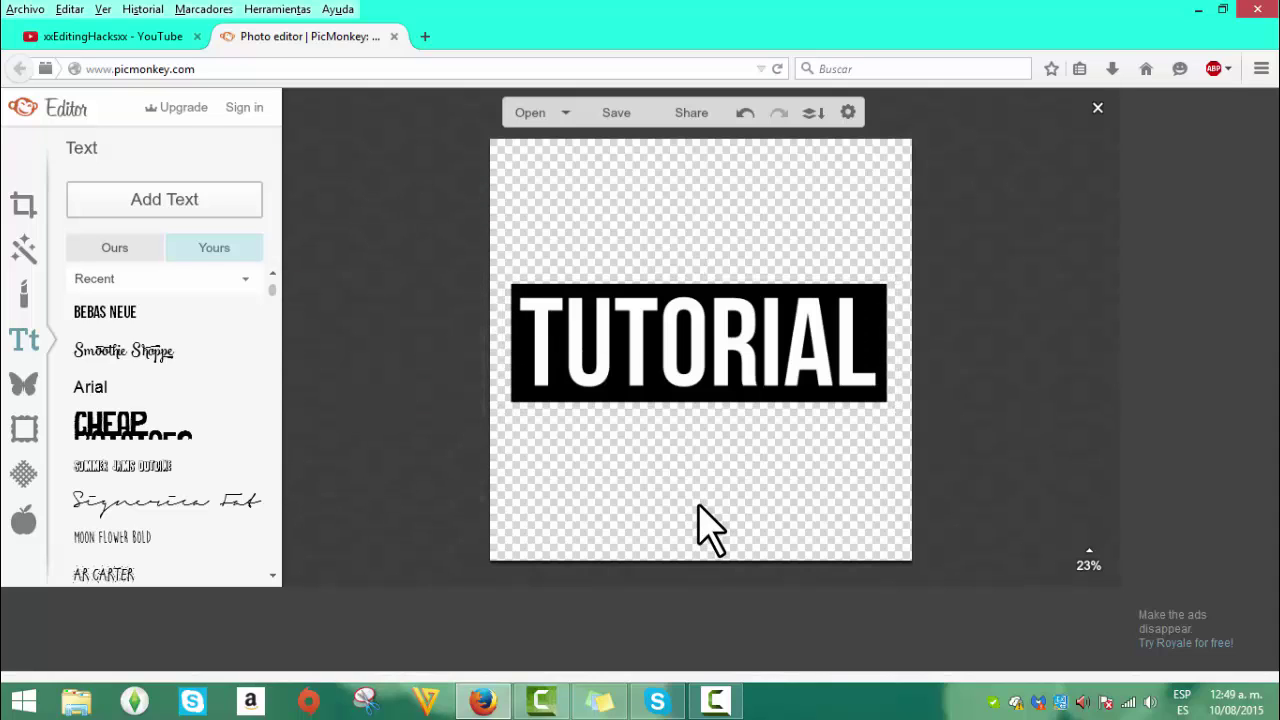
click(22, 382)
click(95, 340)
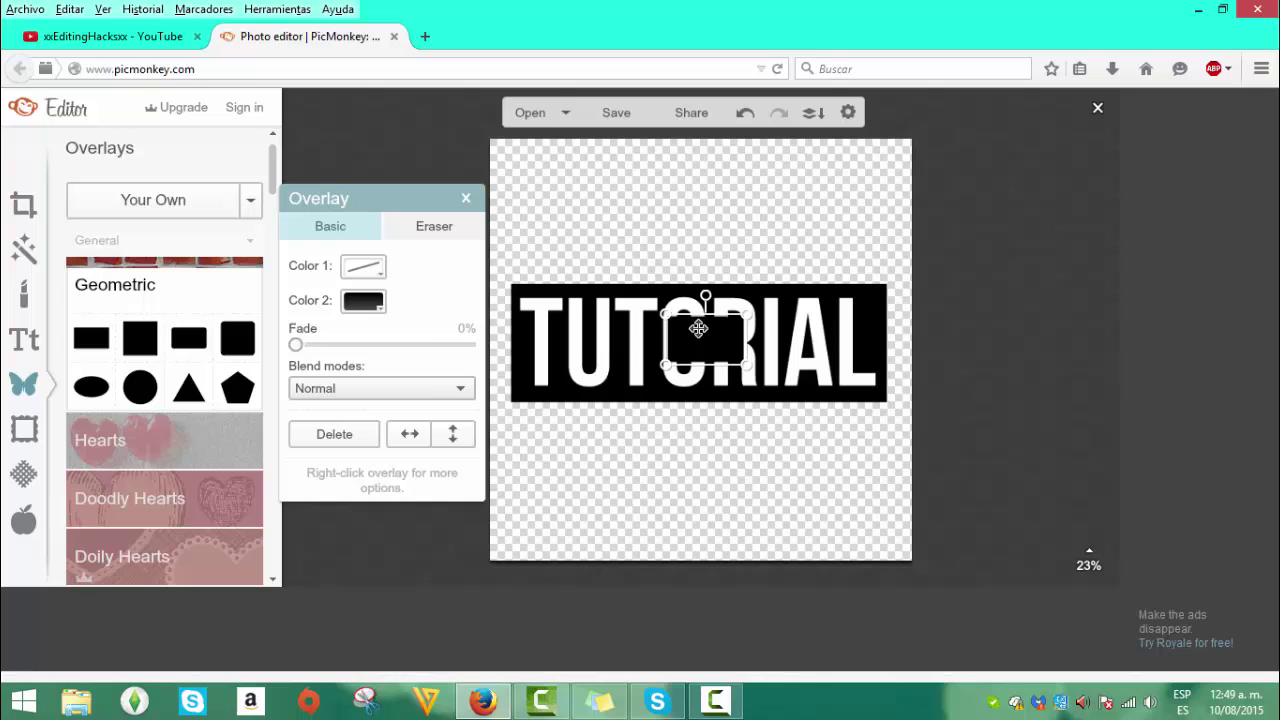
click(378, 304)
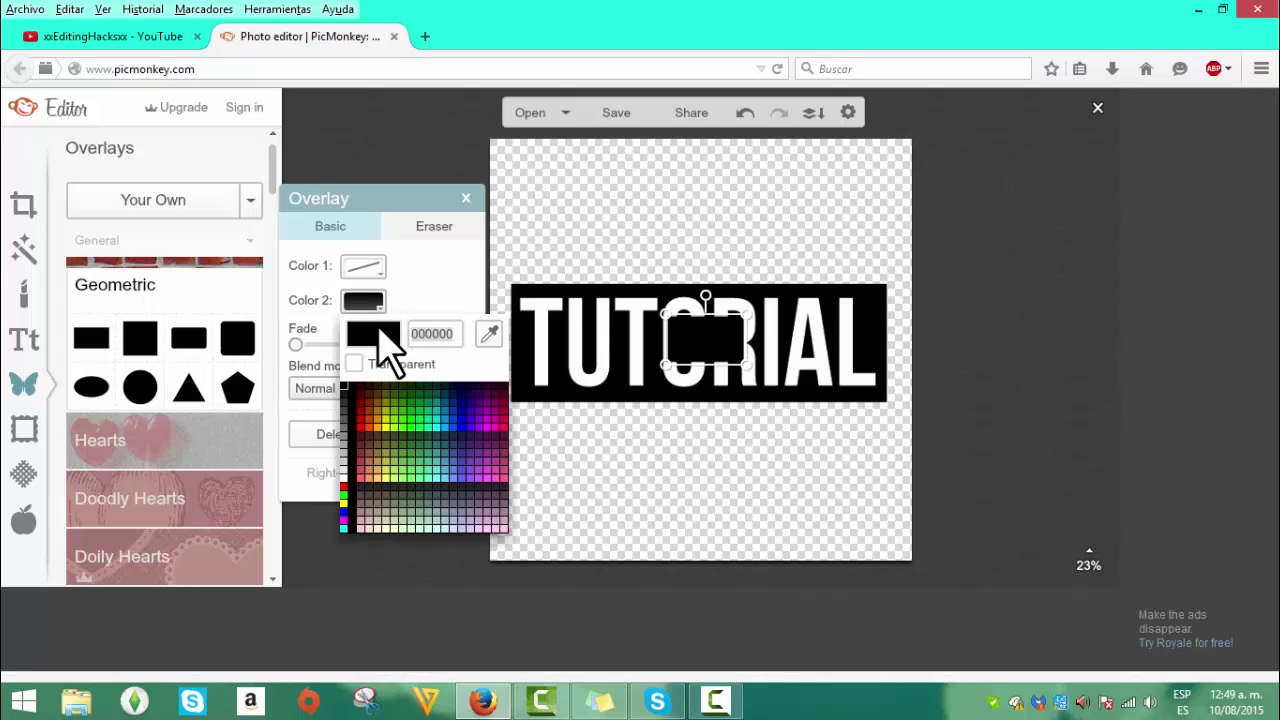
click(353, 469)
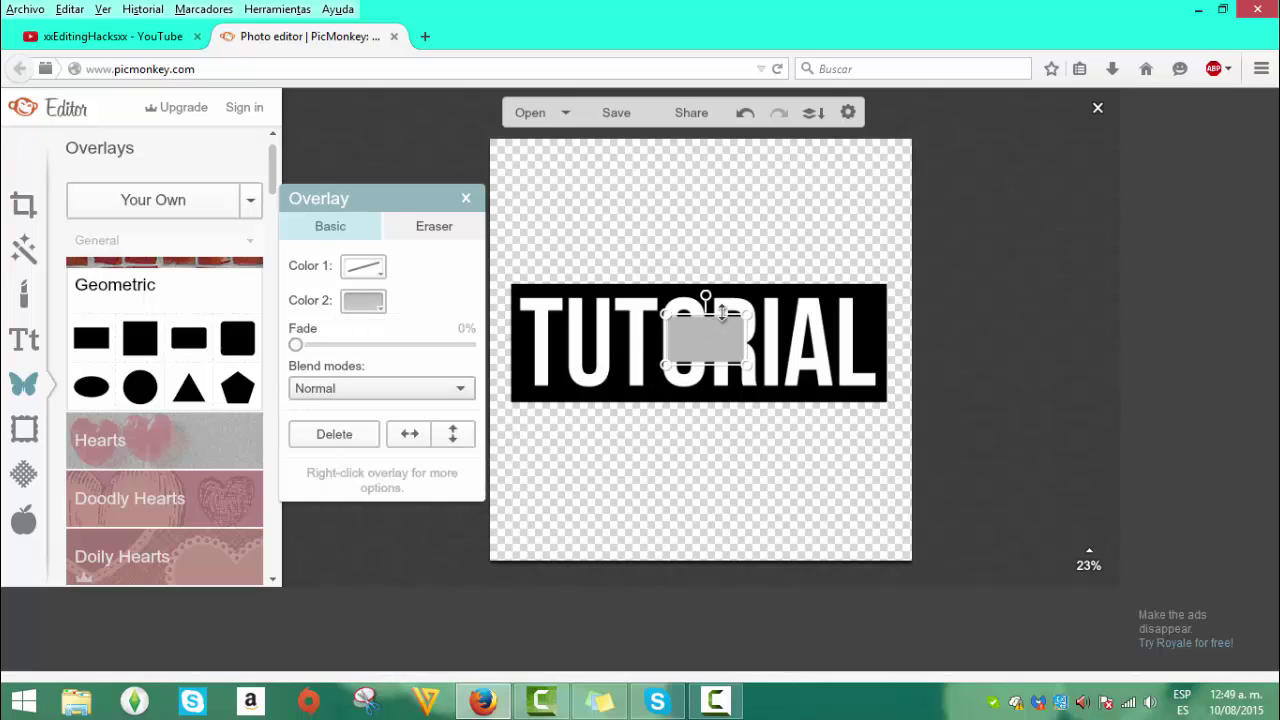
Squash the grey rectangle into a thin line spanning the black bar edge to edge.
drag(722, 312, 725, 352)
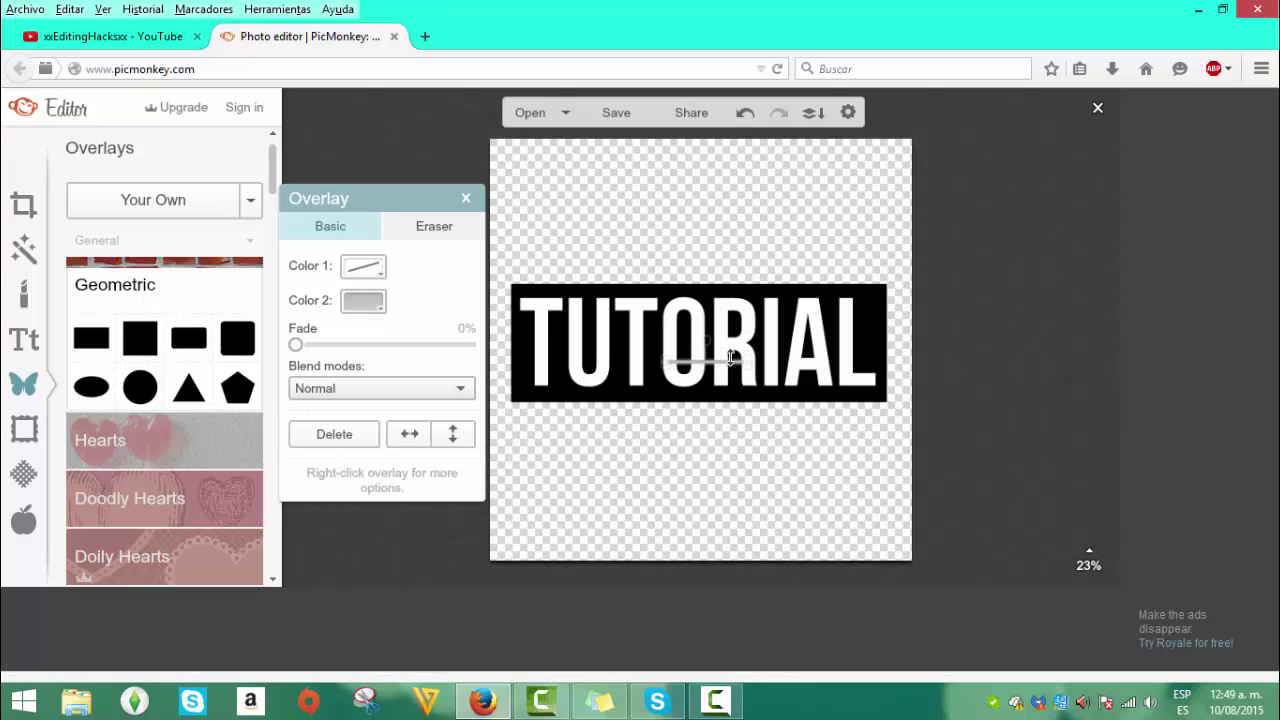
drag(723, 361, 580, 345)
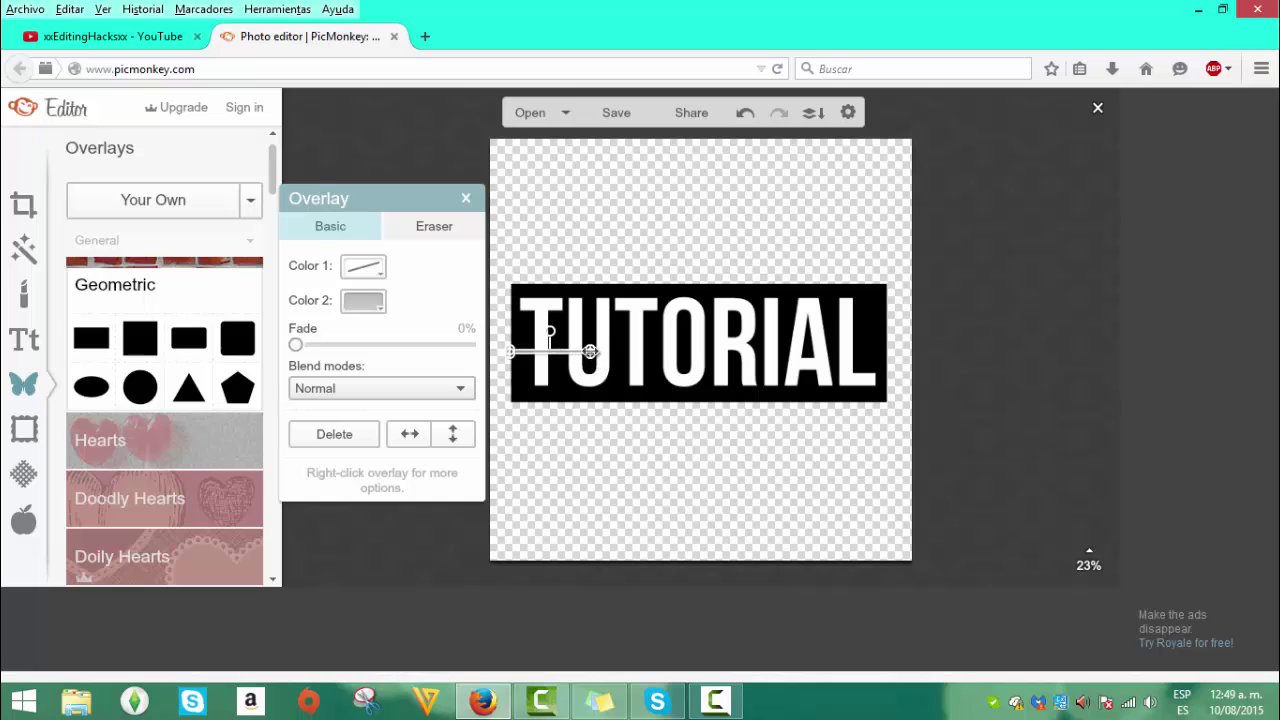
drag(591, 351, 717, 386)
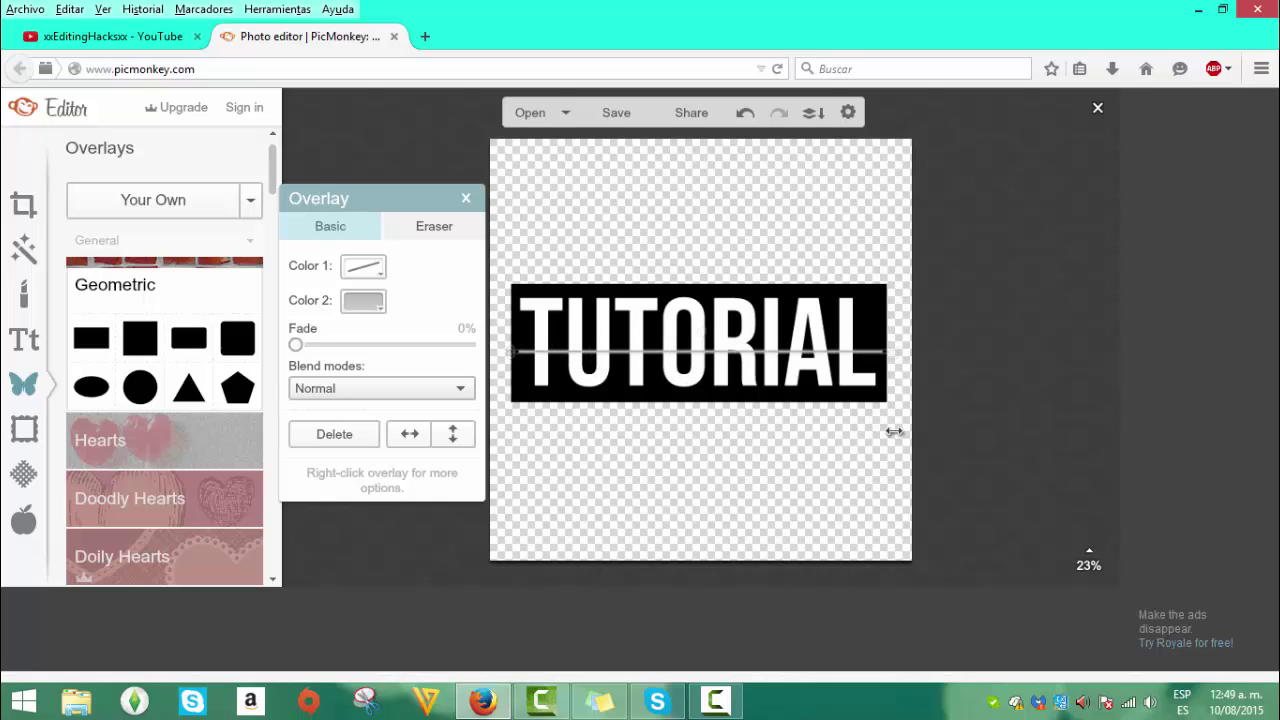
click(577, 347)
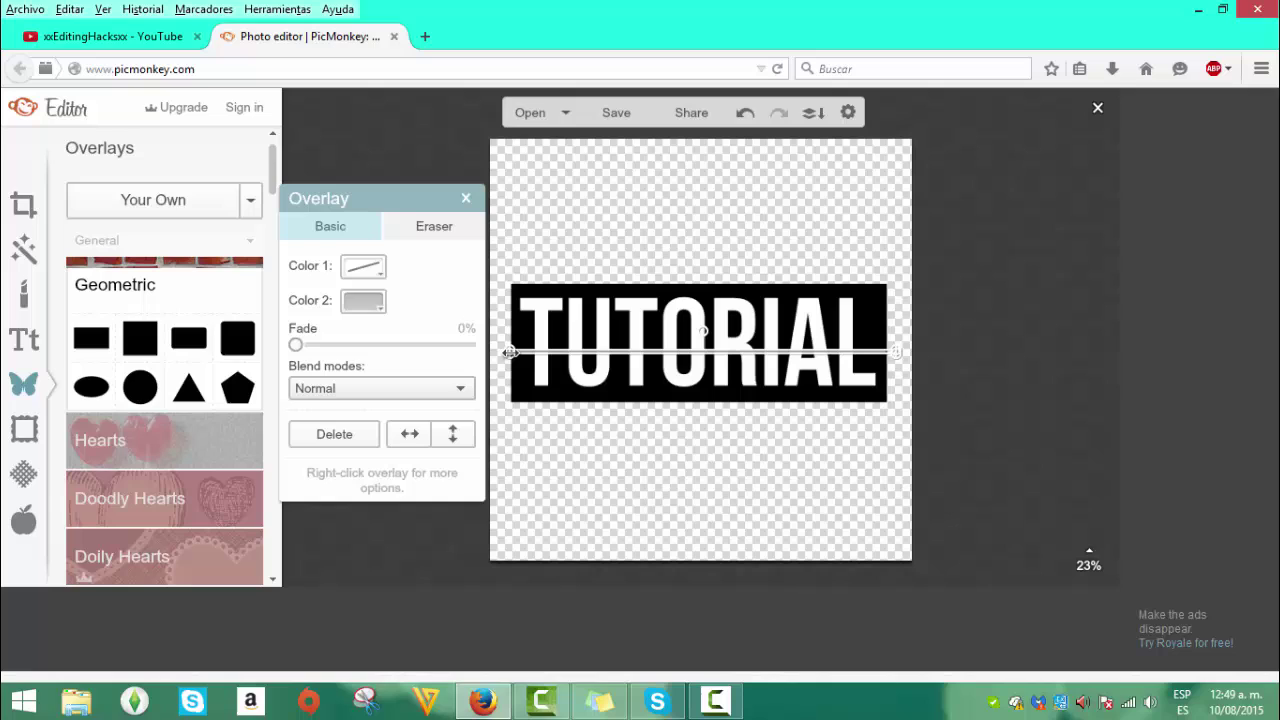
drag(509, 352, 502, 353)
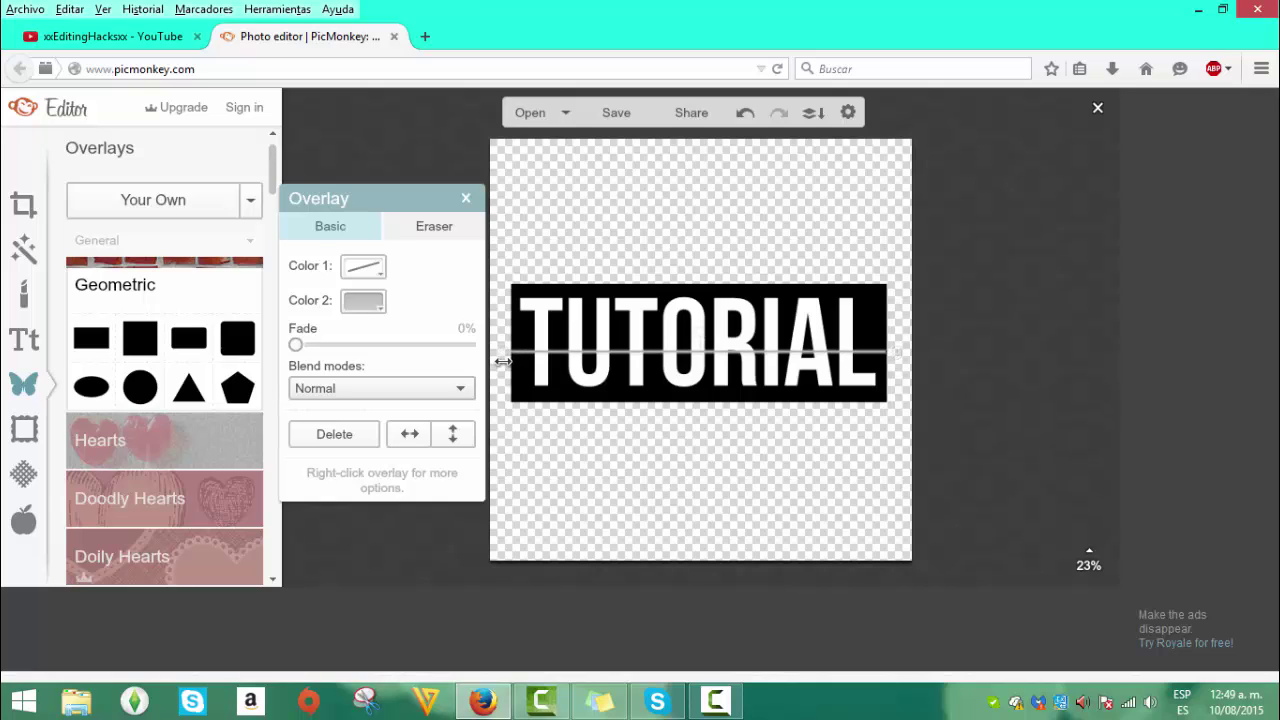
click(815, 360)
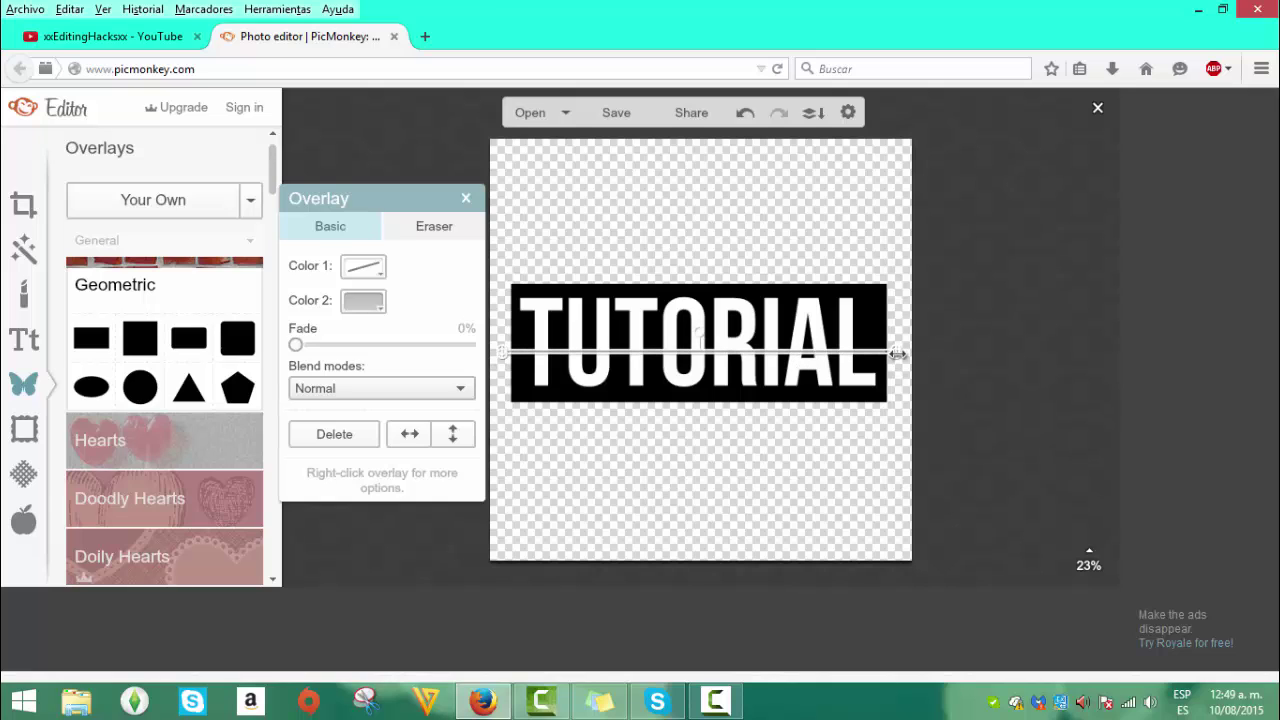
drag(898, 354, 898, 353)
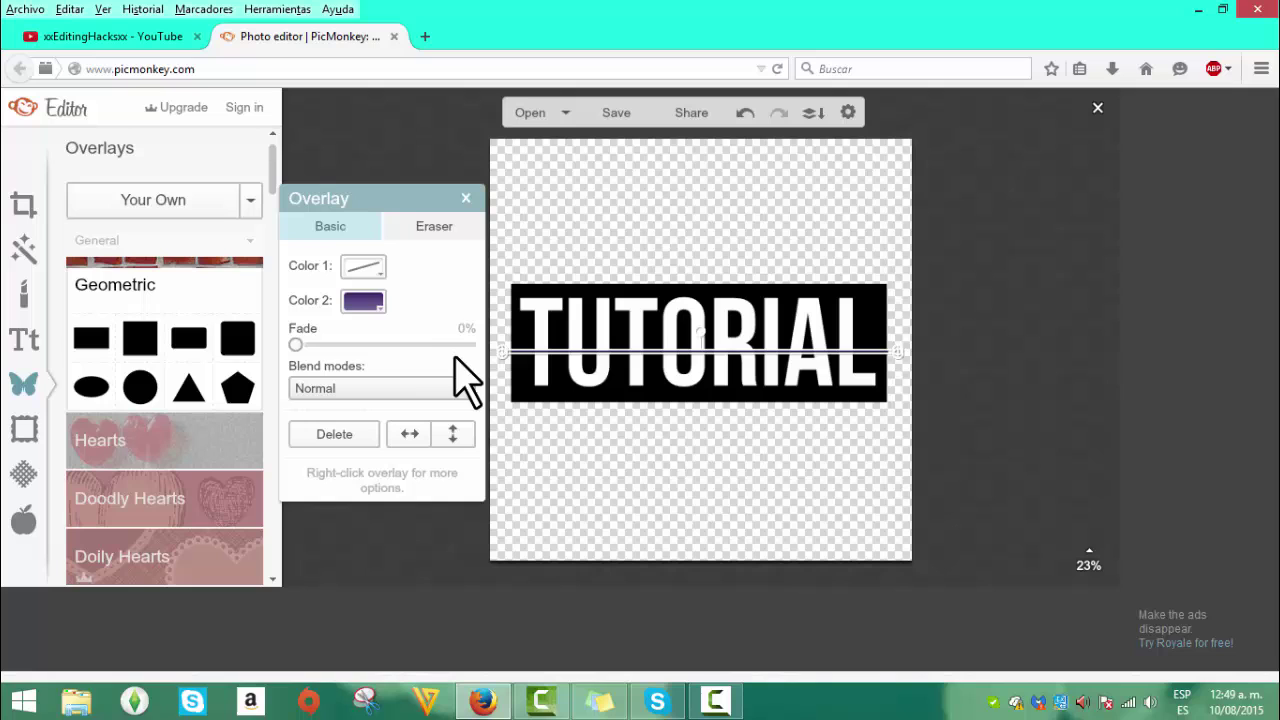
Nudge the grey line up so it crosses the middle of the TUTORIAL lettering.
click(660, 495)
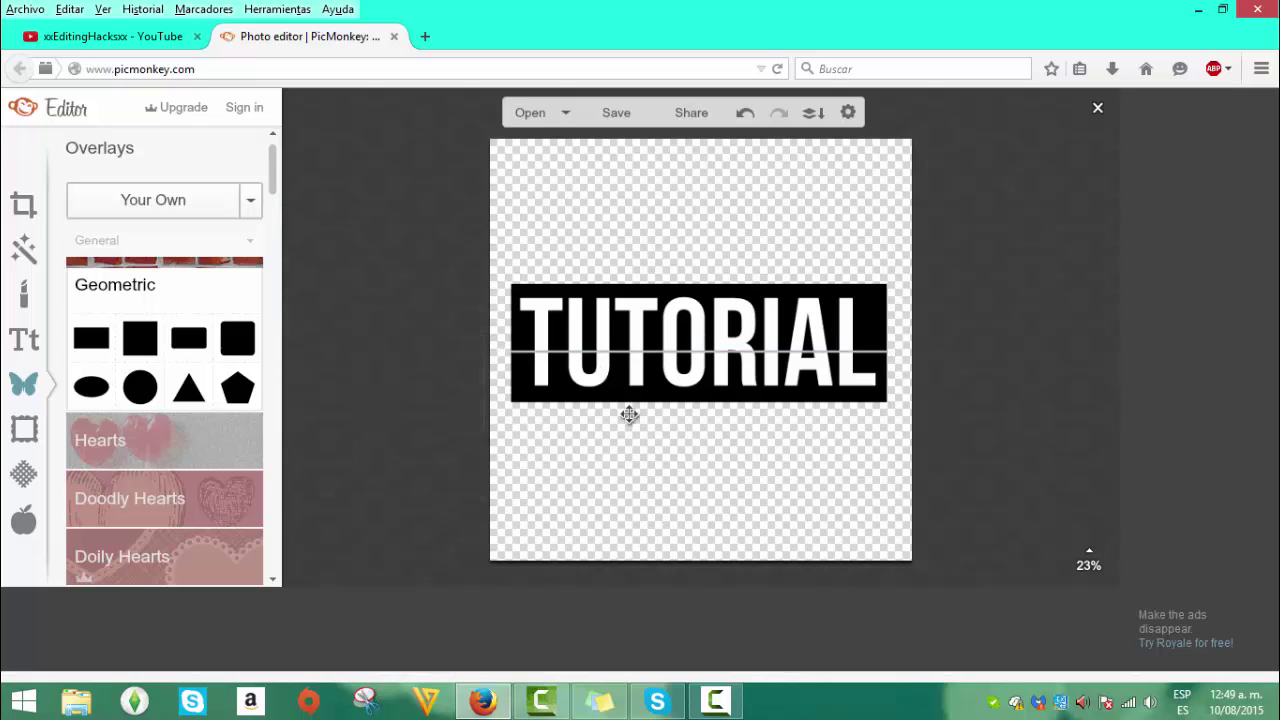
scroll(630, 356, up, 3)
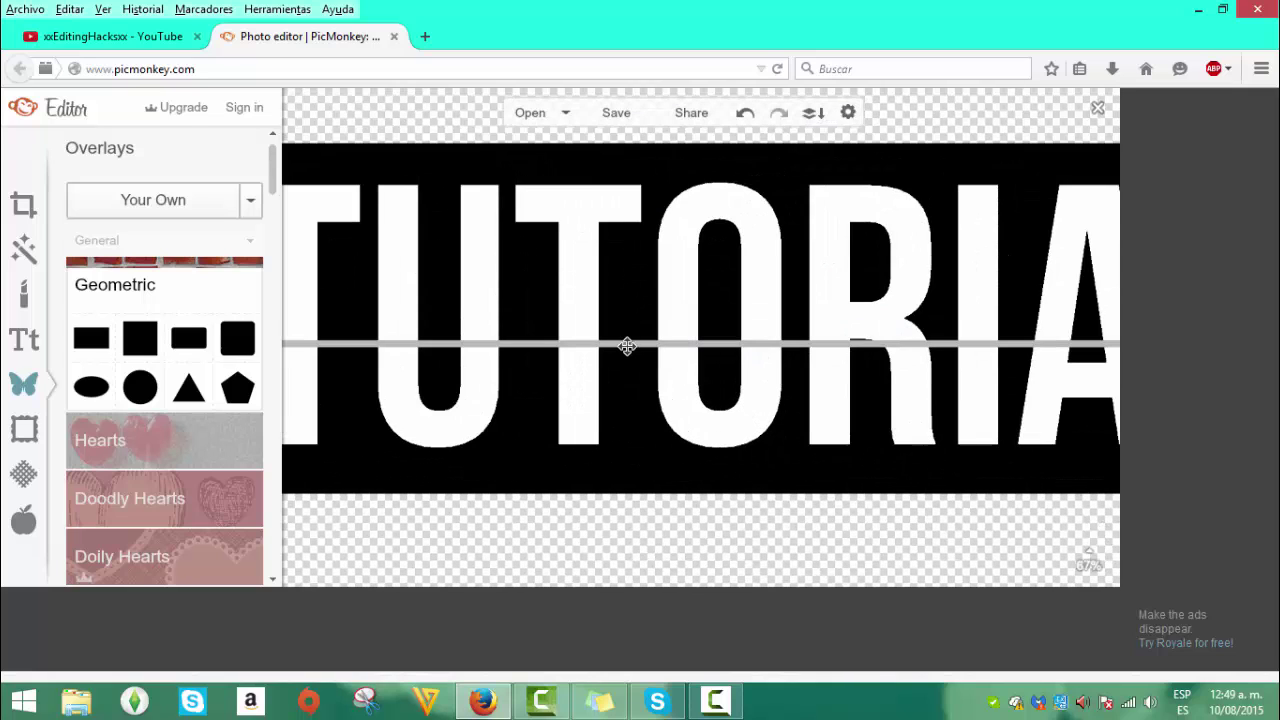
click(627, 346)
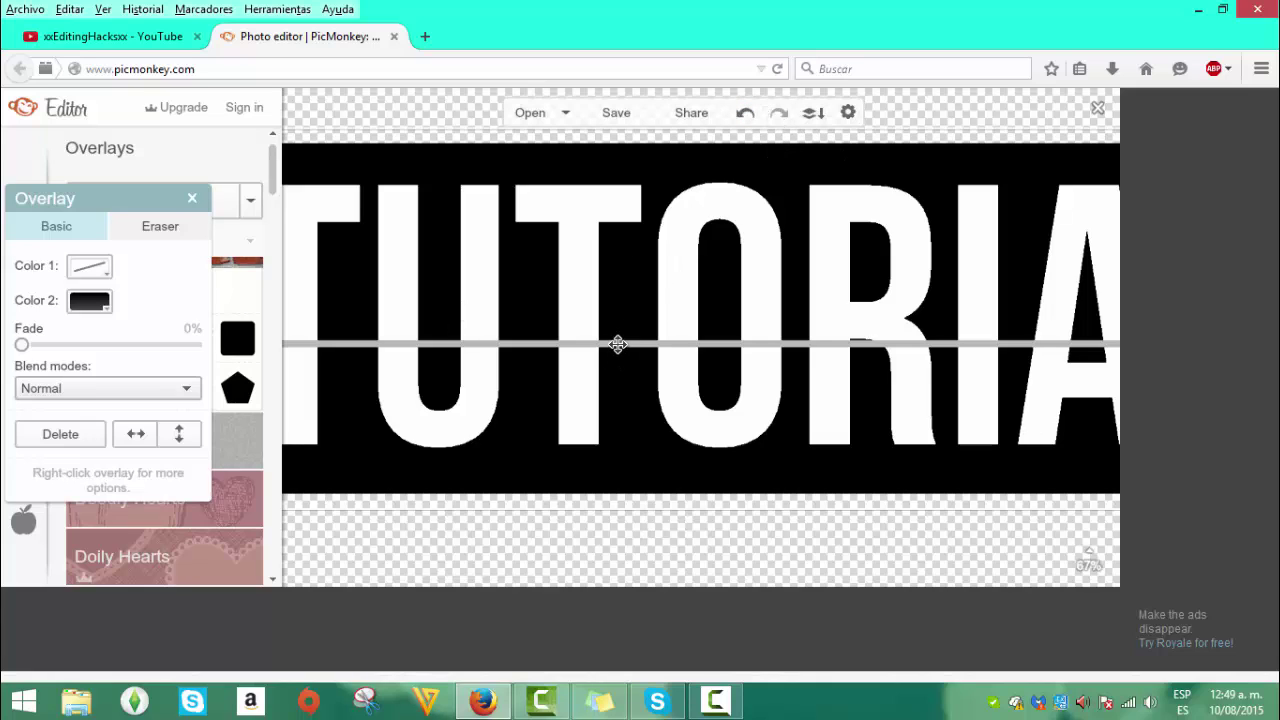
click(192, 198)
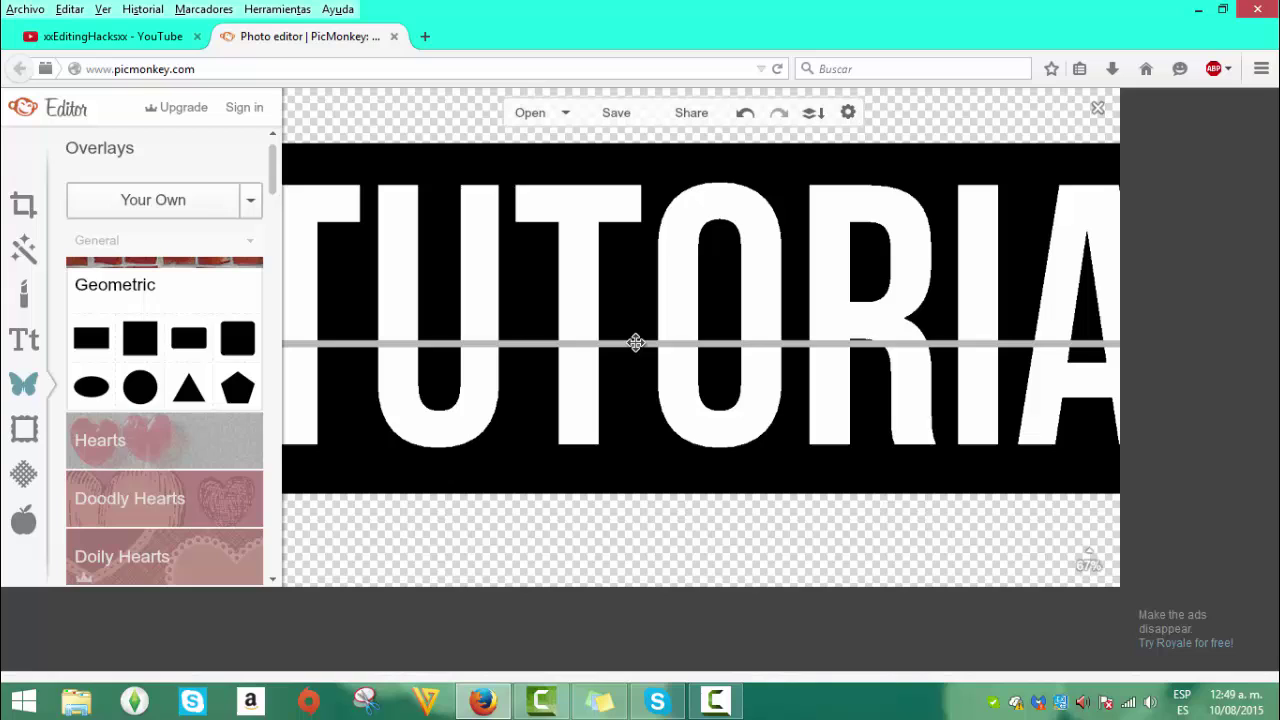
click(636, 343)
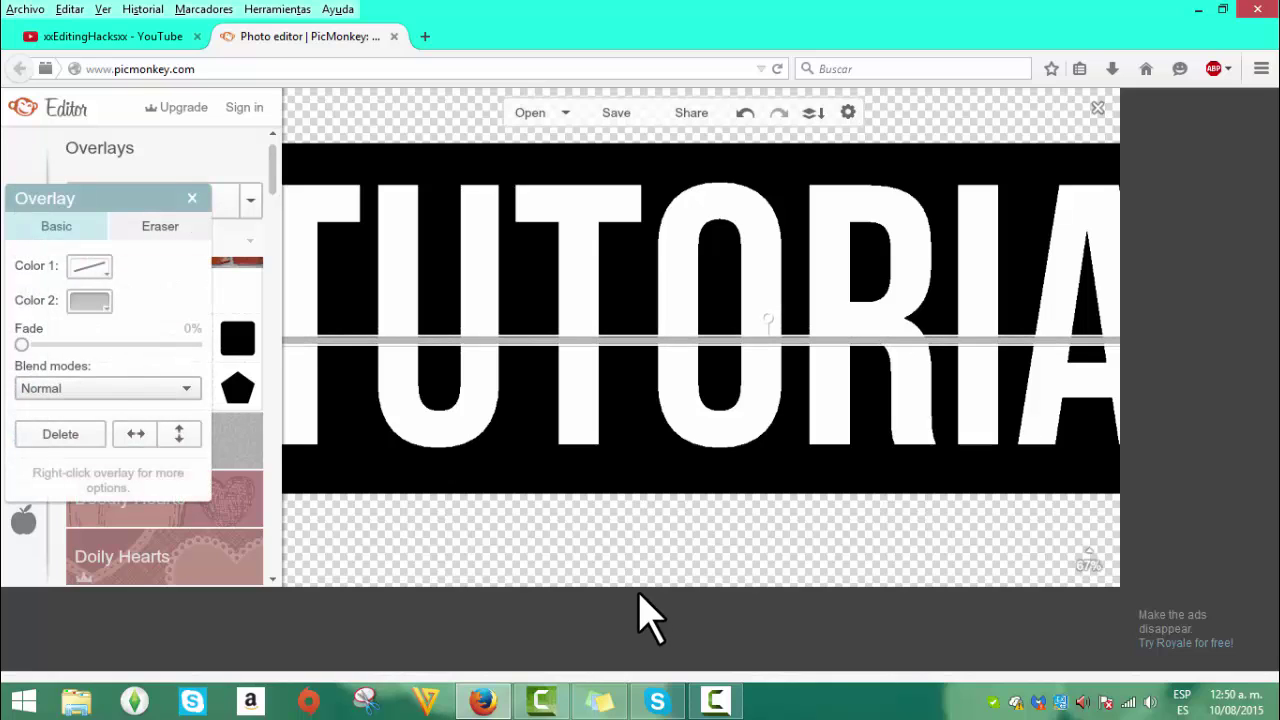
key(Up)
key(Up)
key(Up)
key(Up)
key(Up)
key(Up)
key(Up)
key(Up)
key(Up)
key(Up)
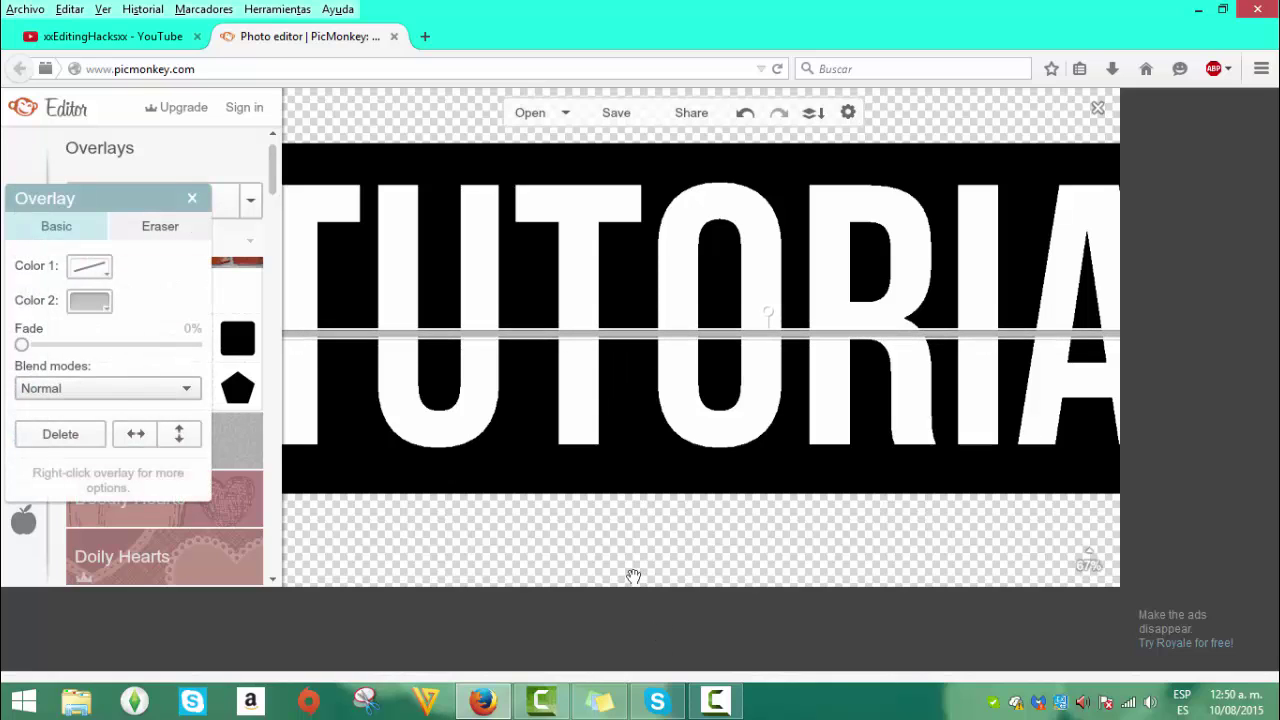
click(633, 577)
scroll(633, 577, down, 3)
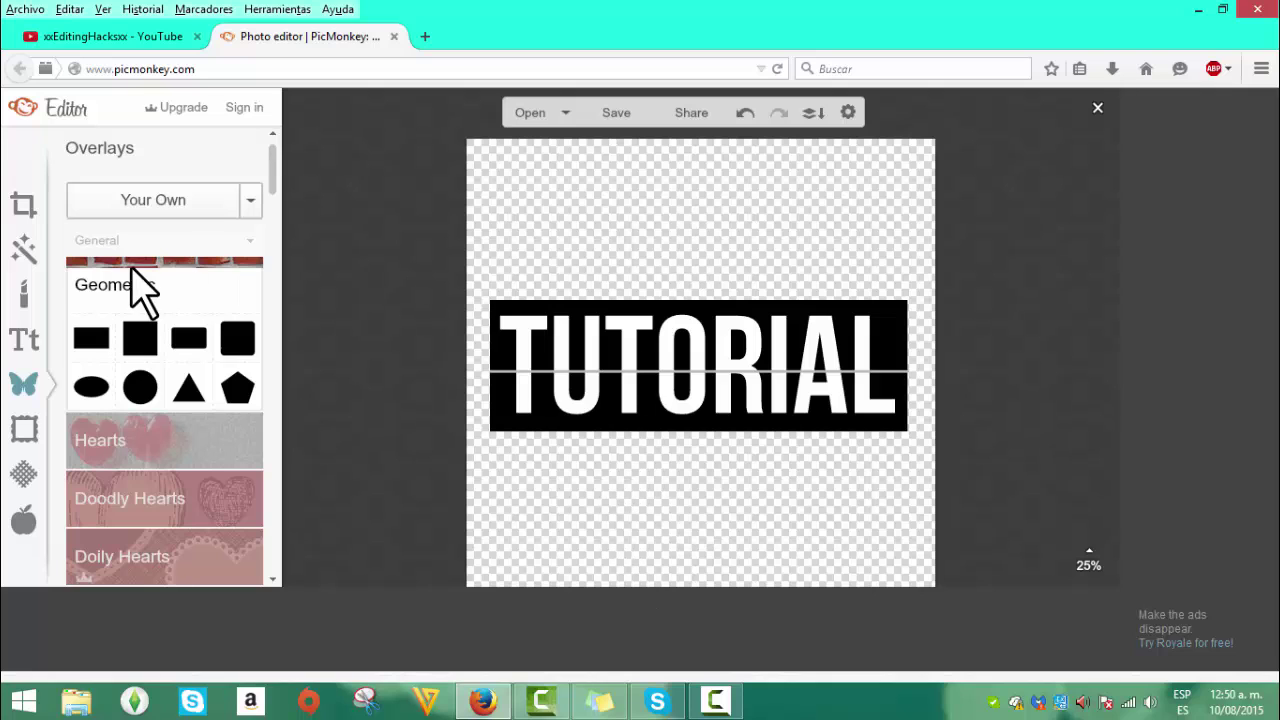
click(22, 200)
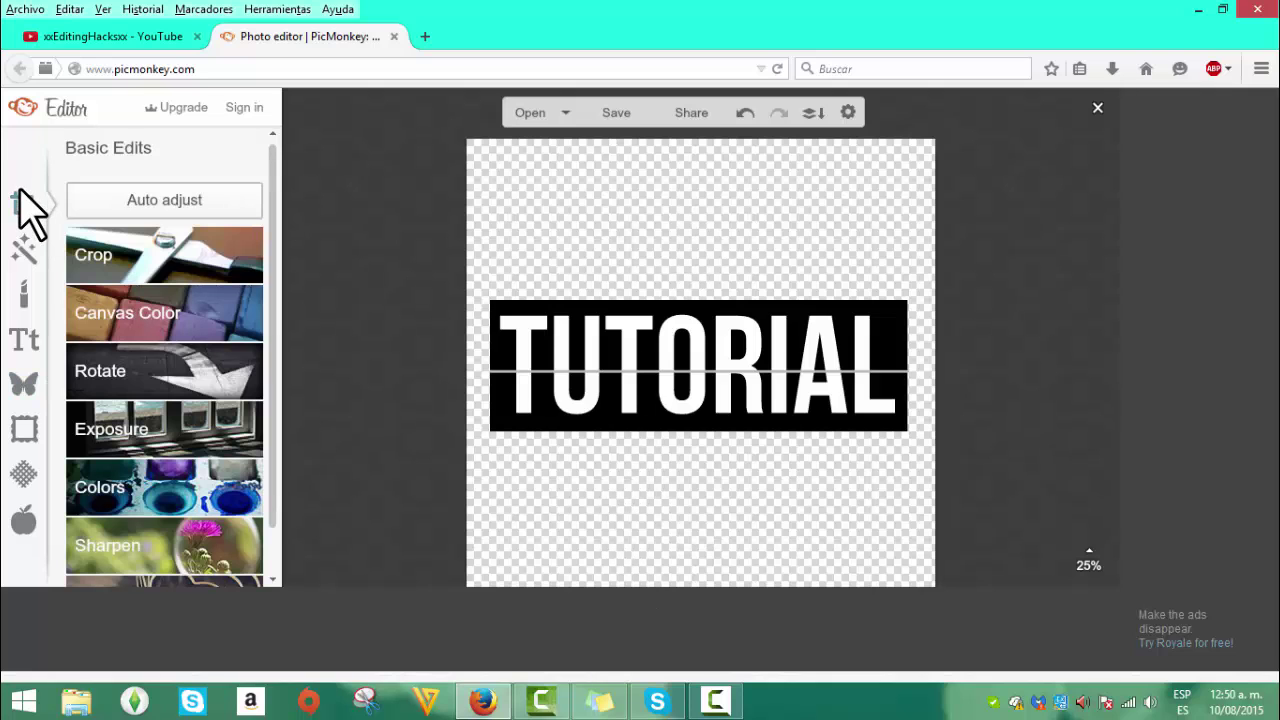
Crop the canvas to 2000 × 765 around the title bar.
click(94, 268)
drag(697, 216, 634, 317)
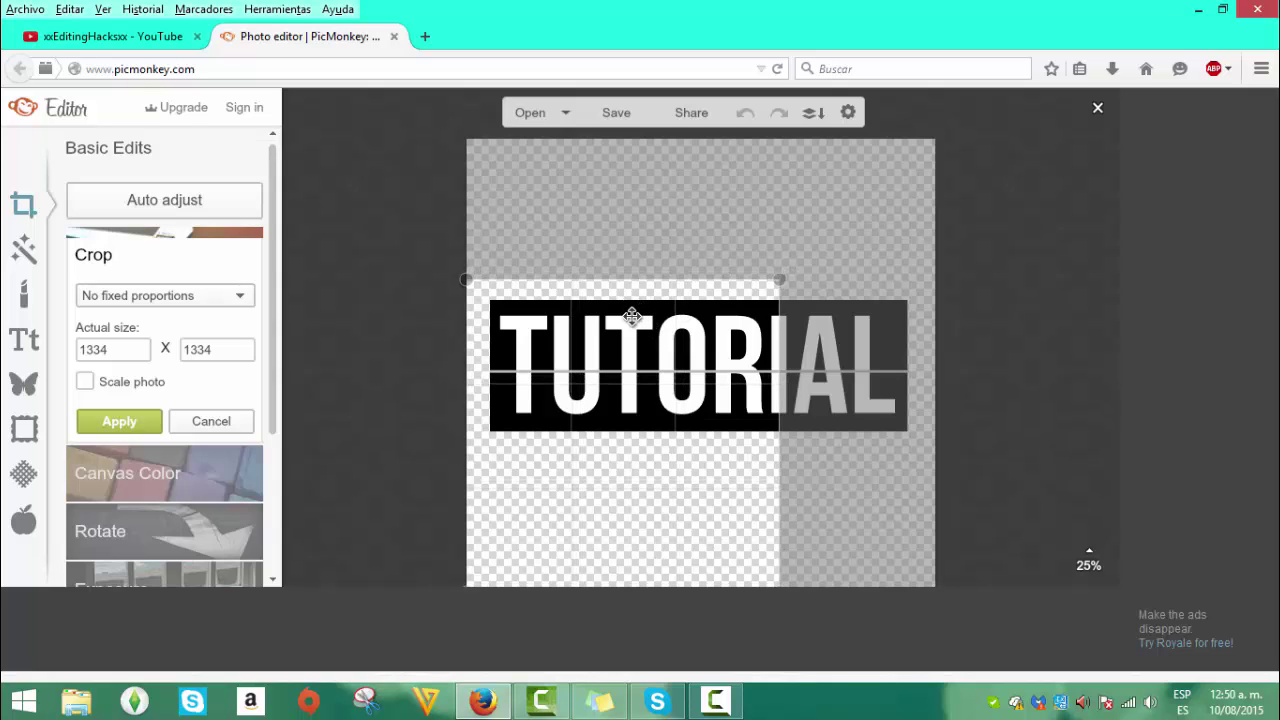
drag(770, 549, 911, 429)
click(119, 421)
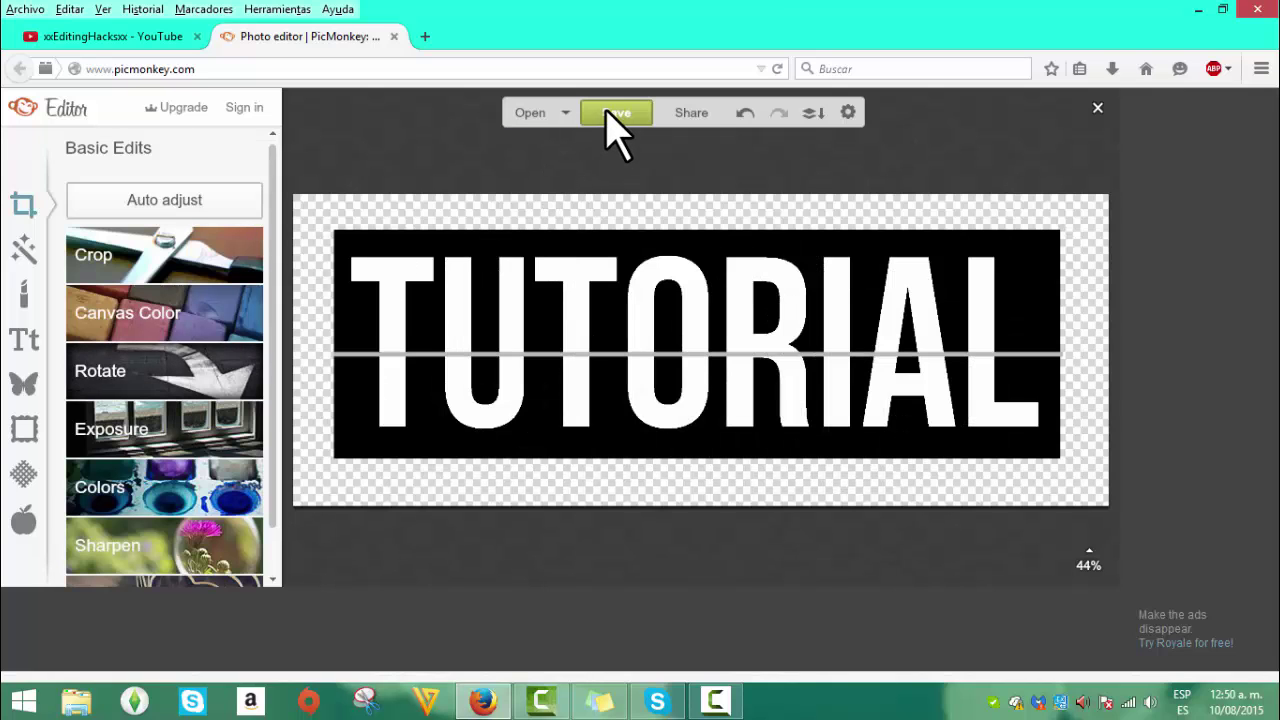
Save the image to the computer as TUTORIAL.png.
click(610, 114)
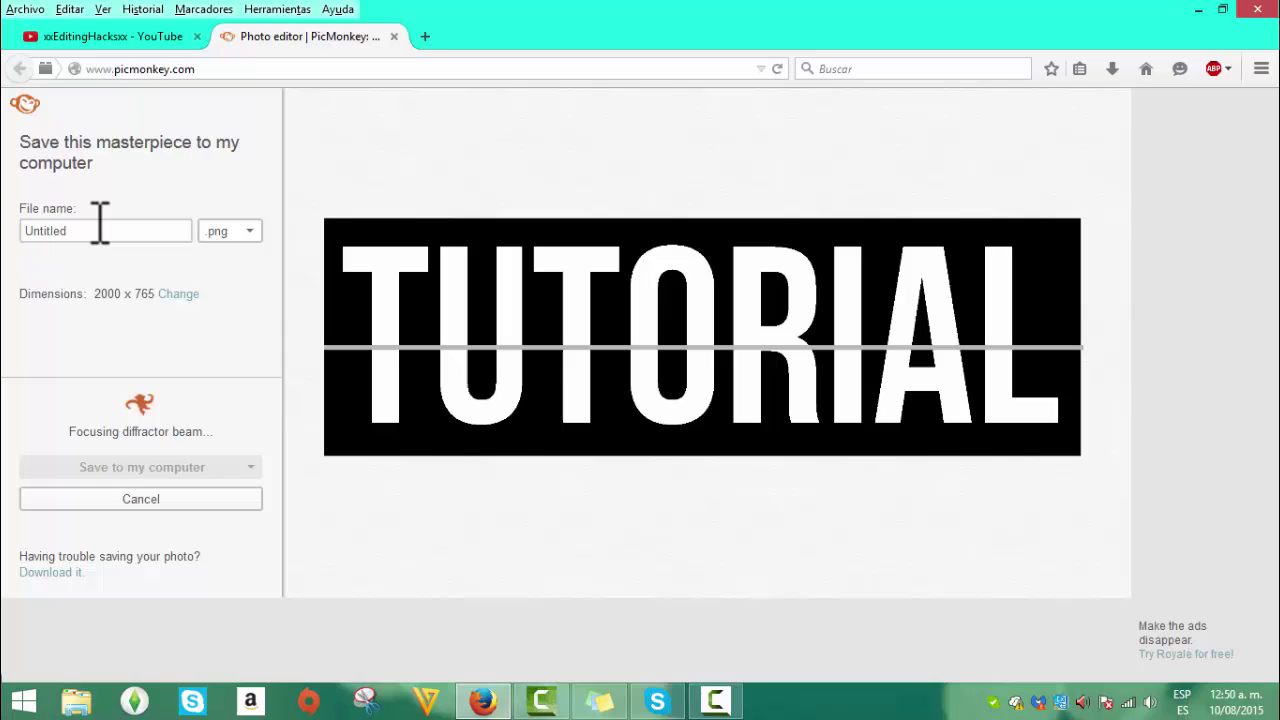
drag(80, 226, 9, 212)
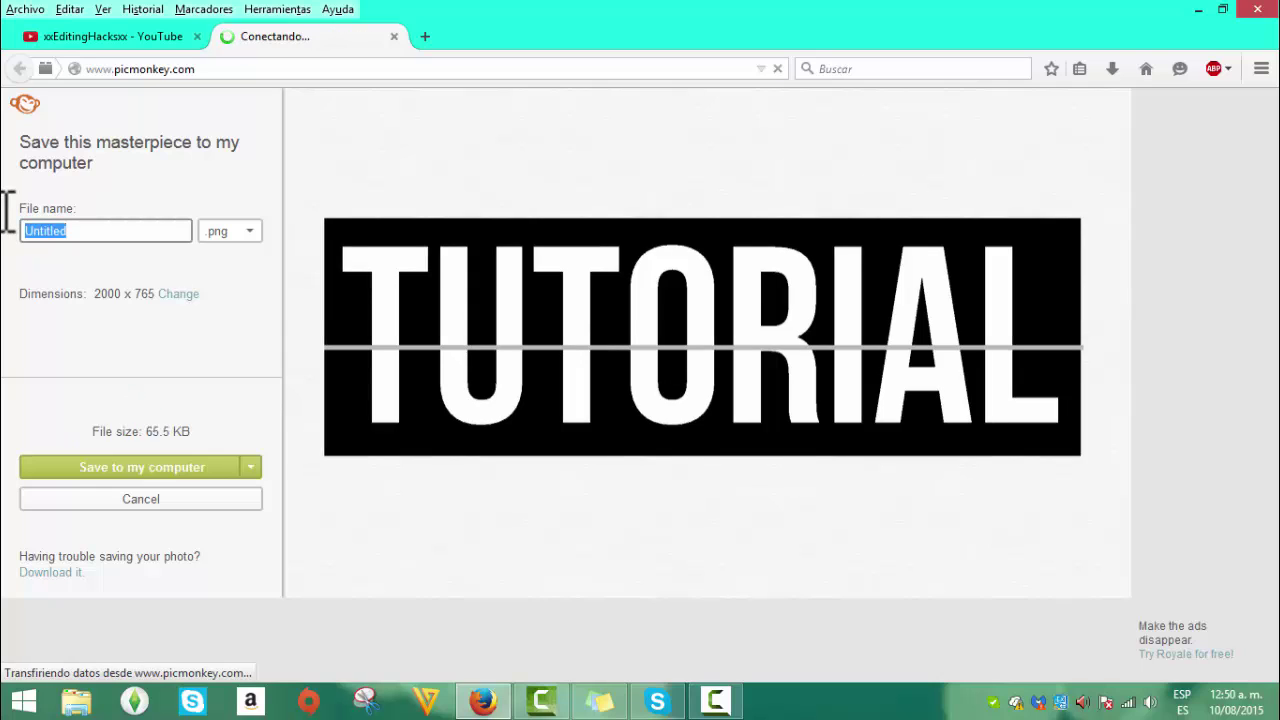
text(TUTORIAL)
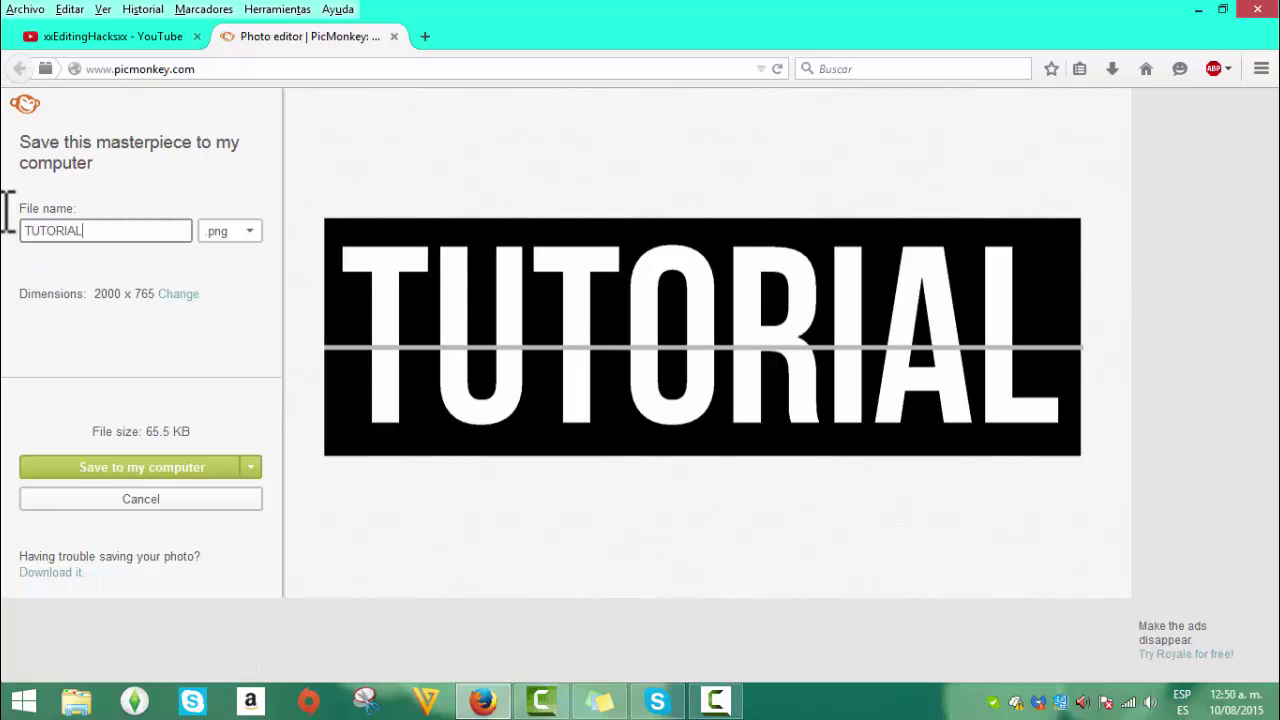
click(130, 467)
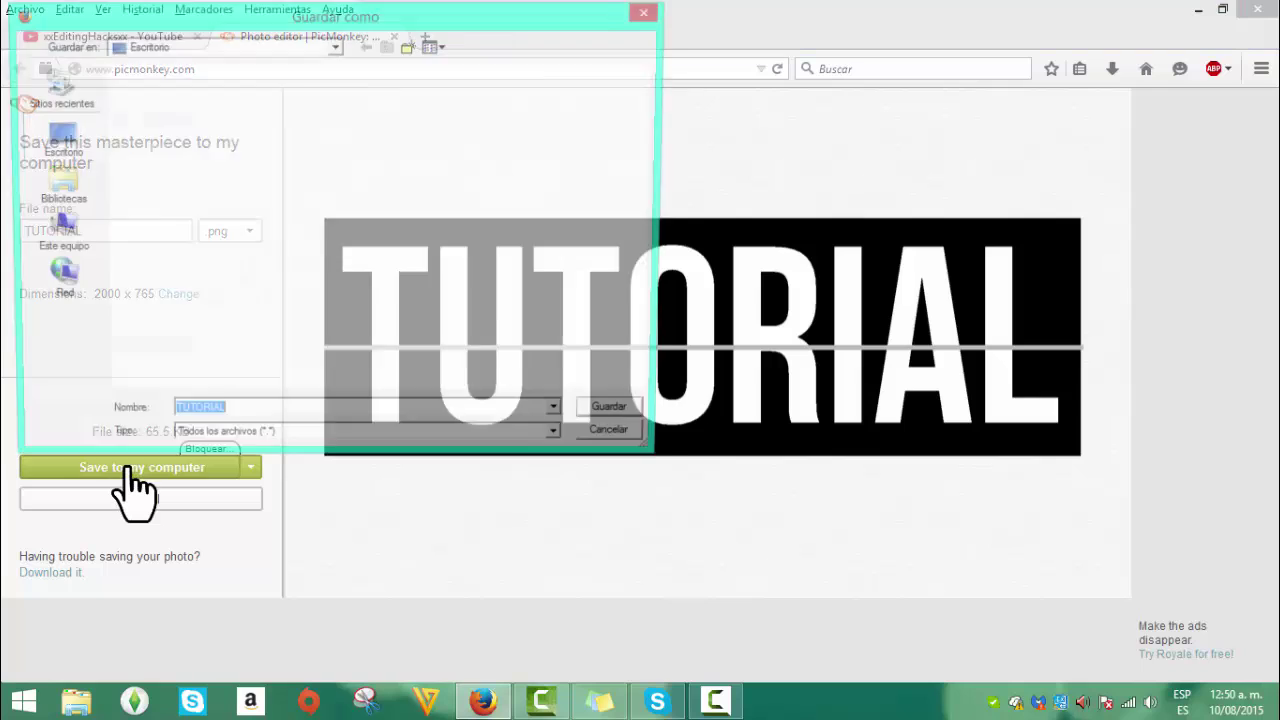
click(600, 422)
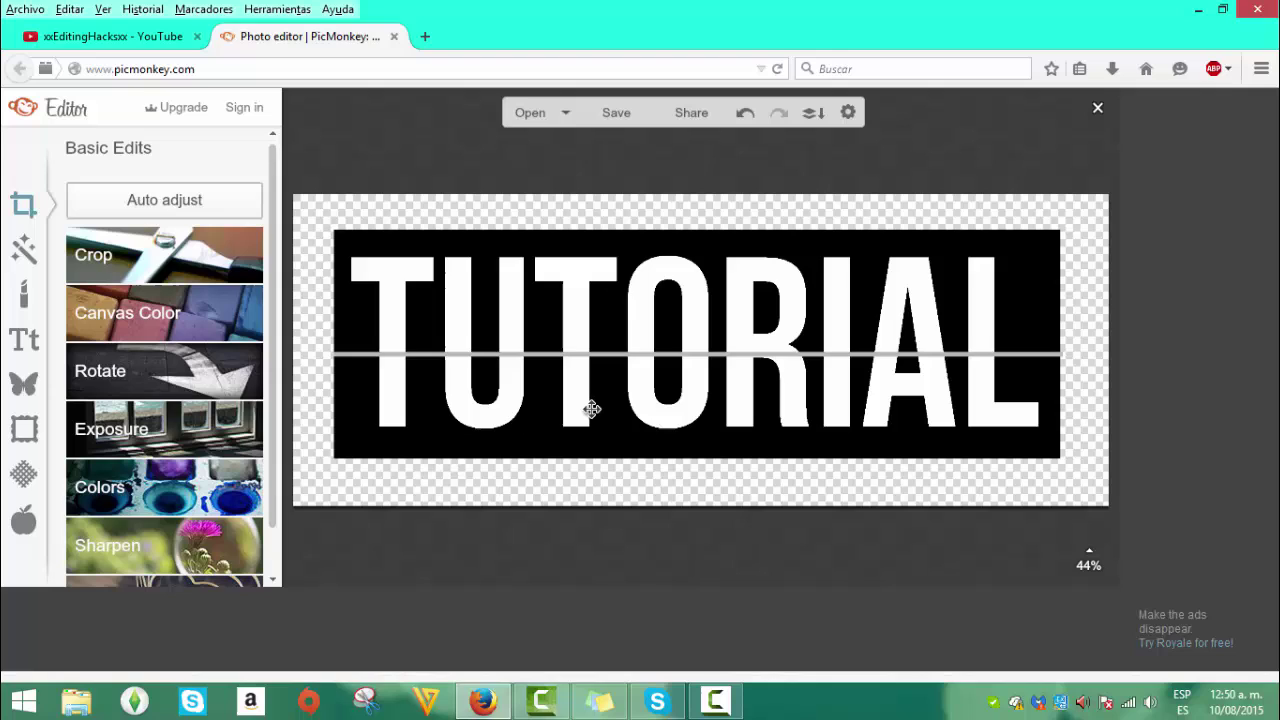
Import TUTORIAL.png from the Escritorio (Desktop) folder into Camtasia's clip bin.
click(545, 701)
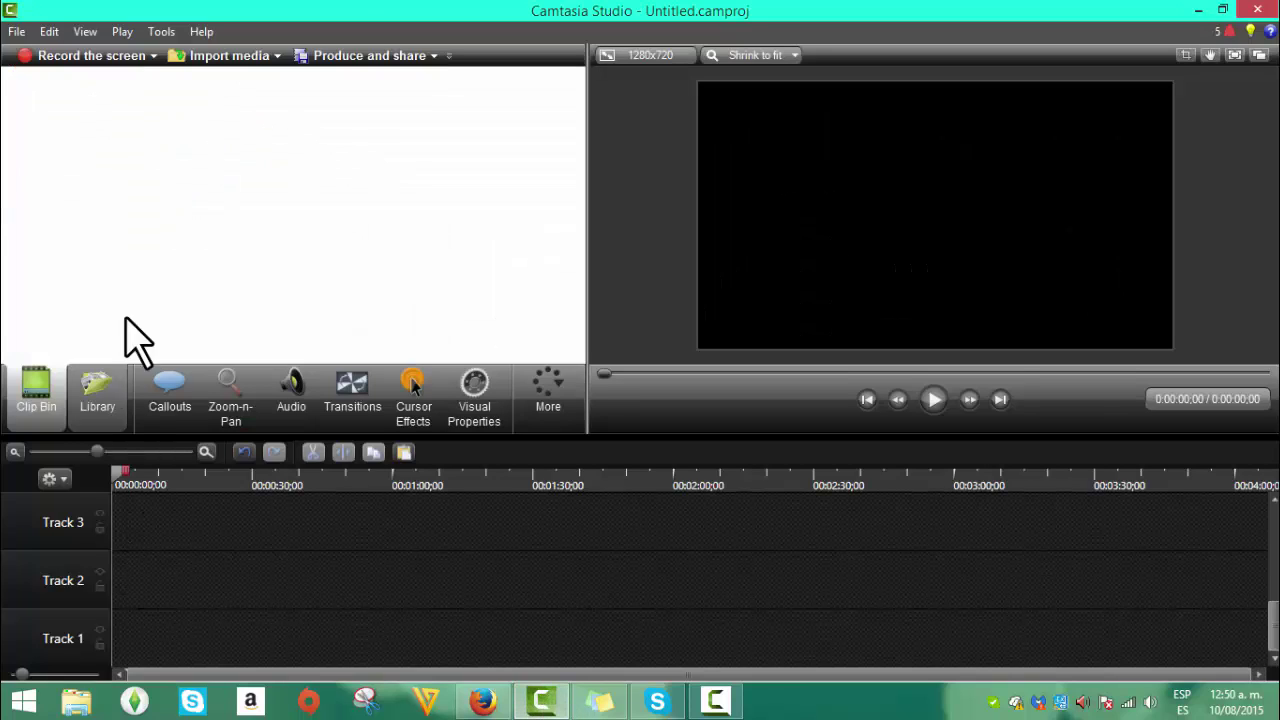
click(220, 52)
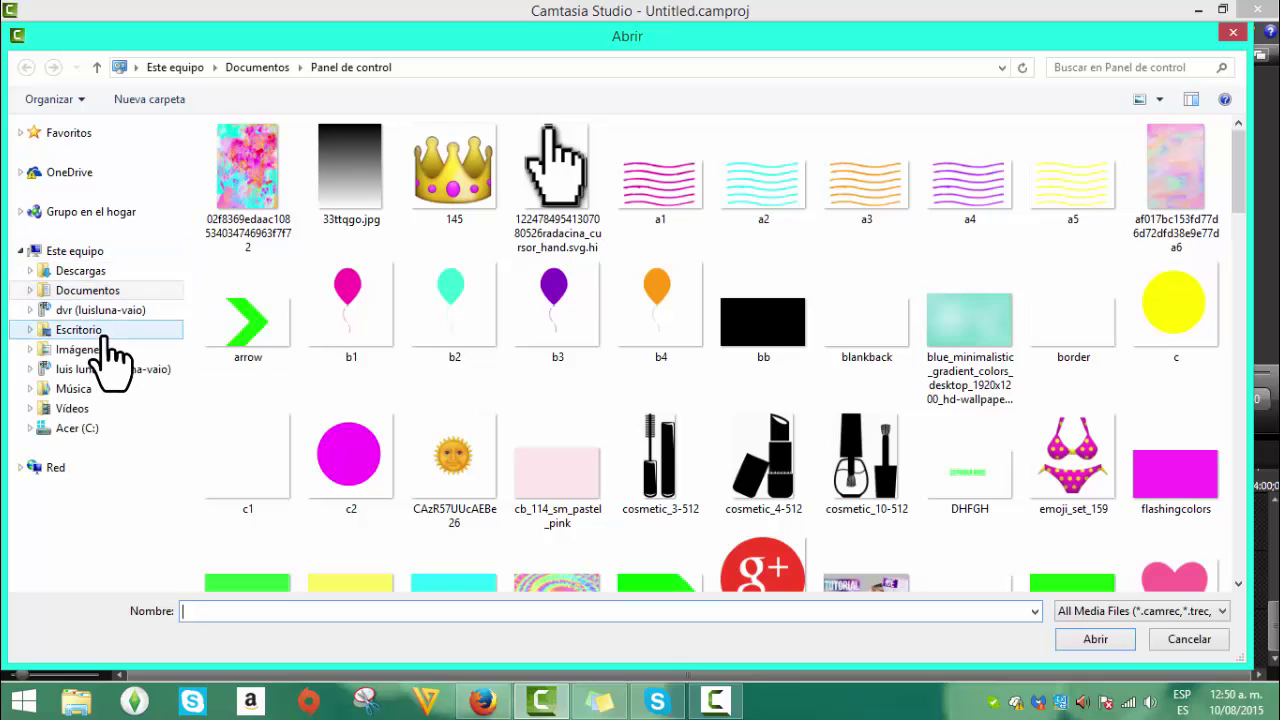
click(100, 332)
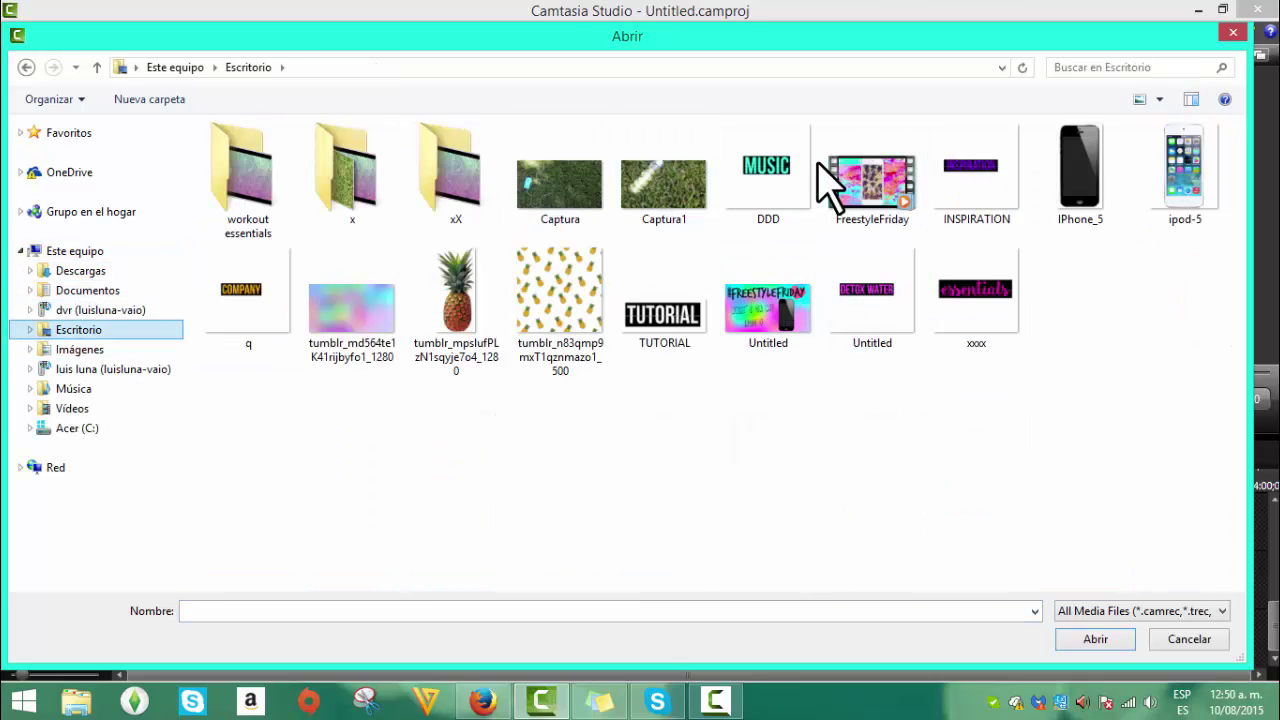
click(665, 300)
click(1094, 641)
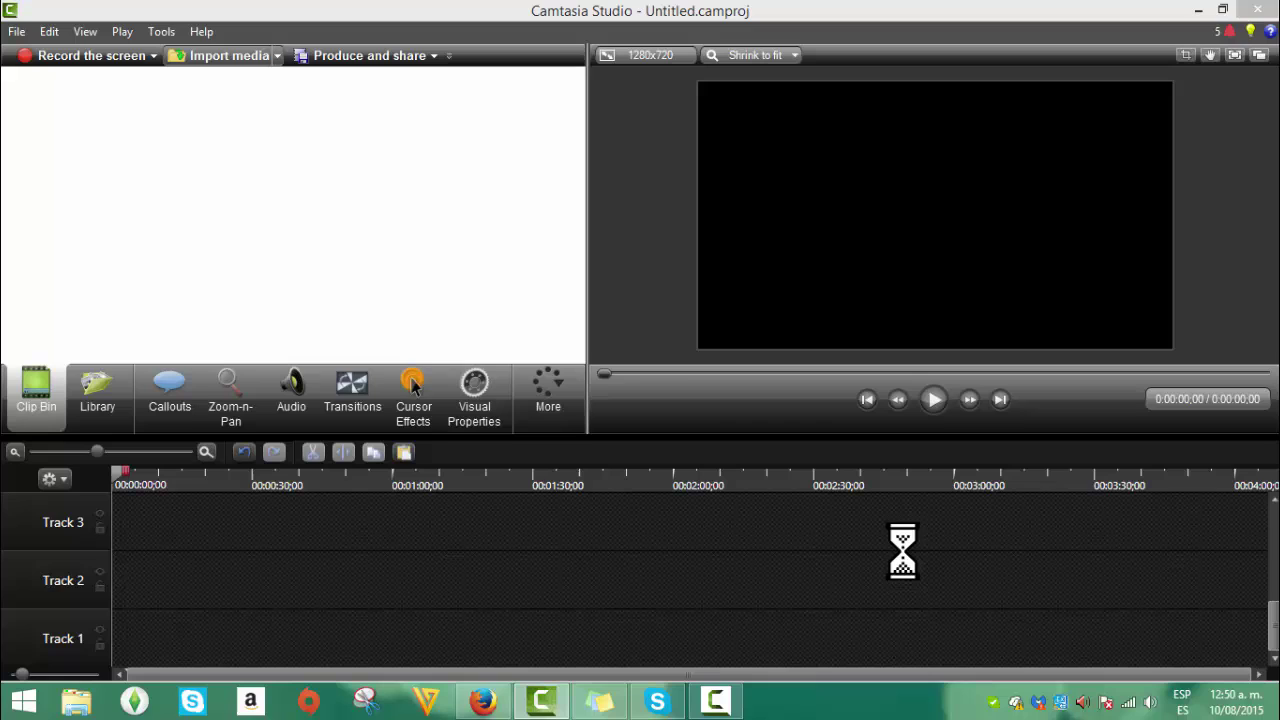
Add a green Simple Rectangle callout stretched to cover the whole video frame.
click(176, 394)
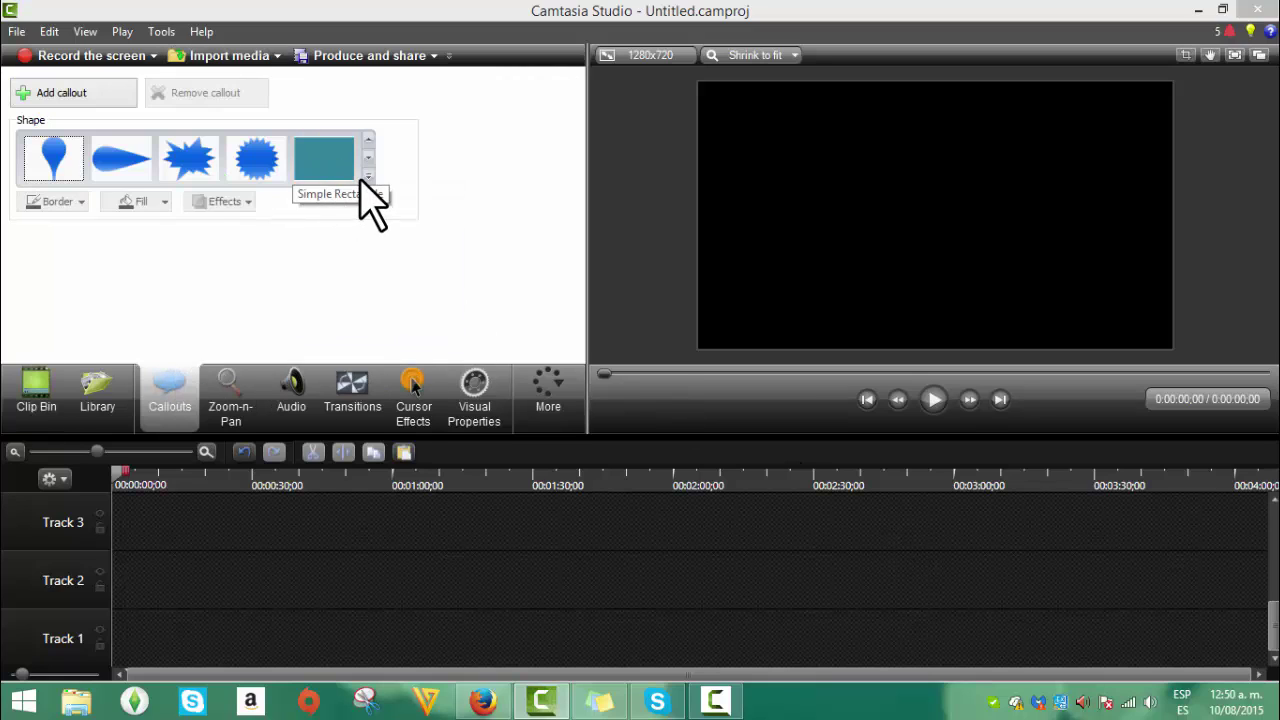
click(330, 160)
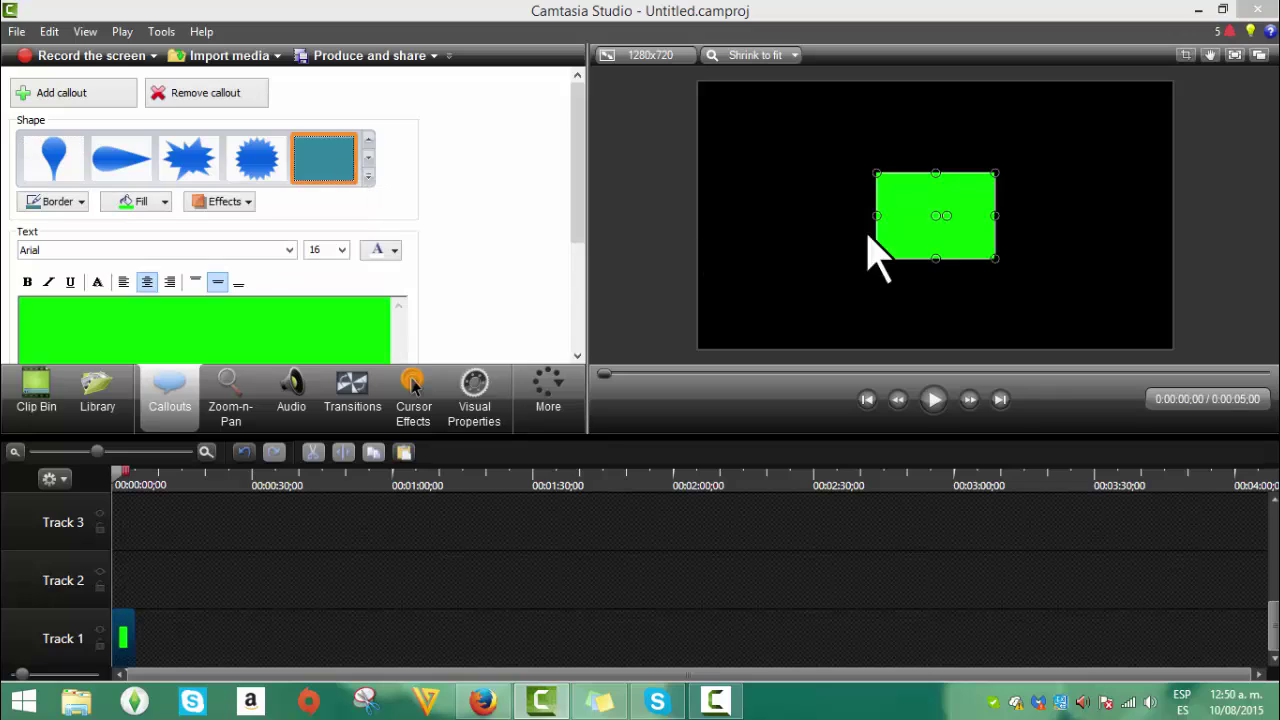
click(909, 237)
drag(743, 158, 729, 145)
drag(846, 195, 1163, 350)
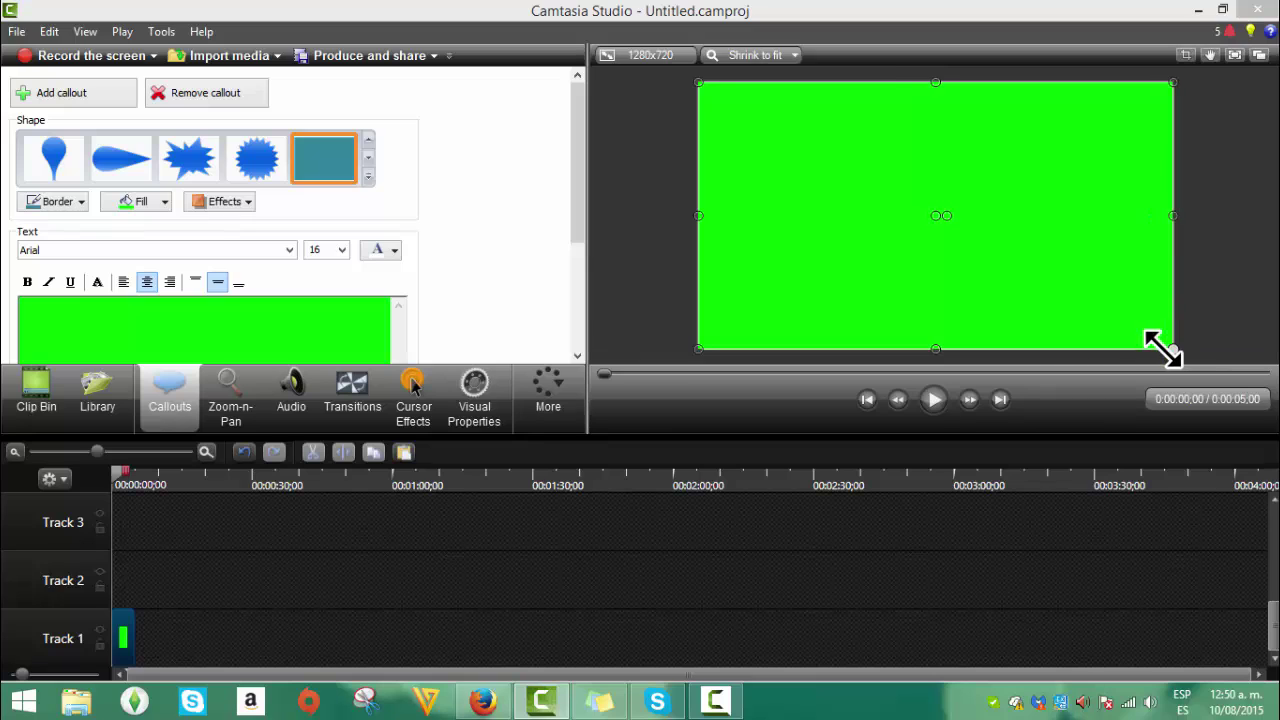
click(365, 575)
Extend the rectangle clip to about 19 seconds and place TUTORIAL.png on Track 2.
drag(133, 636, 202, 636)
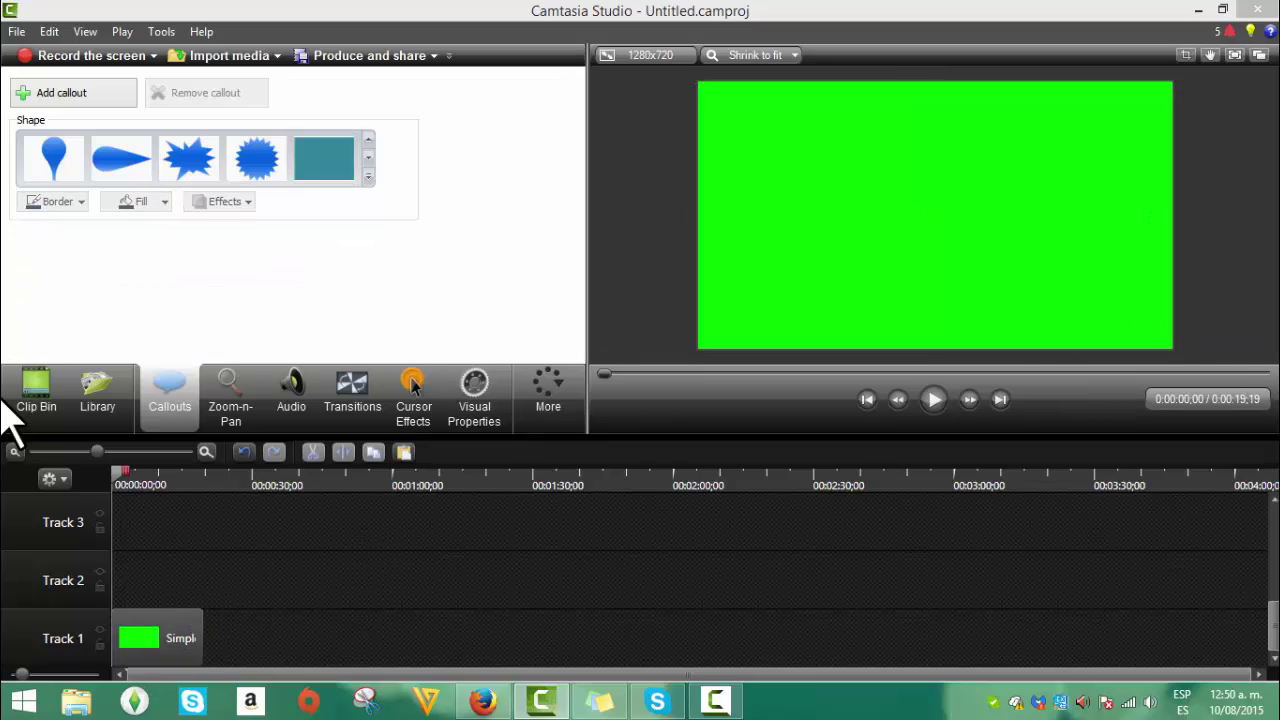
click(36, 395)
drag(60, 145, 108, 600)
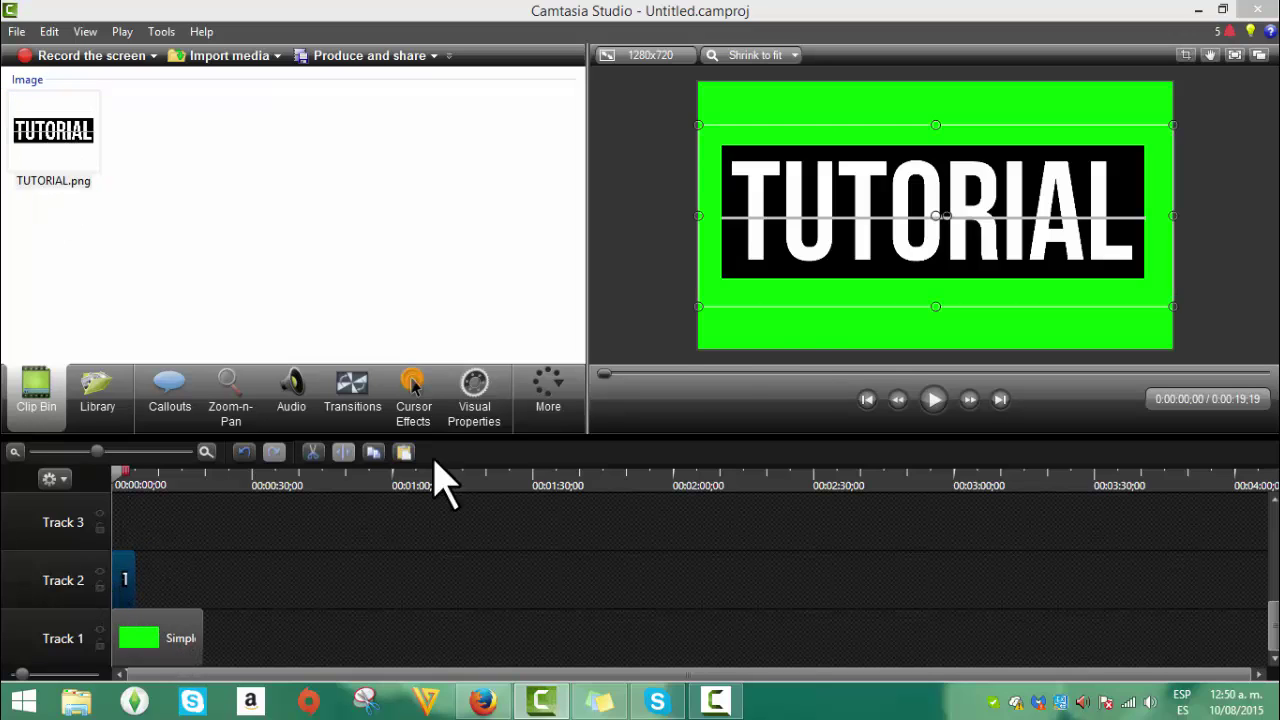
Drop a Fold transition onto the TUTORIAL clip's start and zoom the timeline in.
click(350, 395)
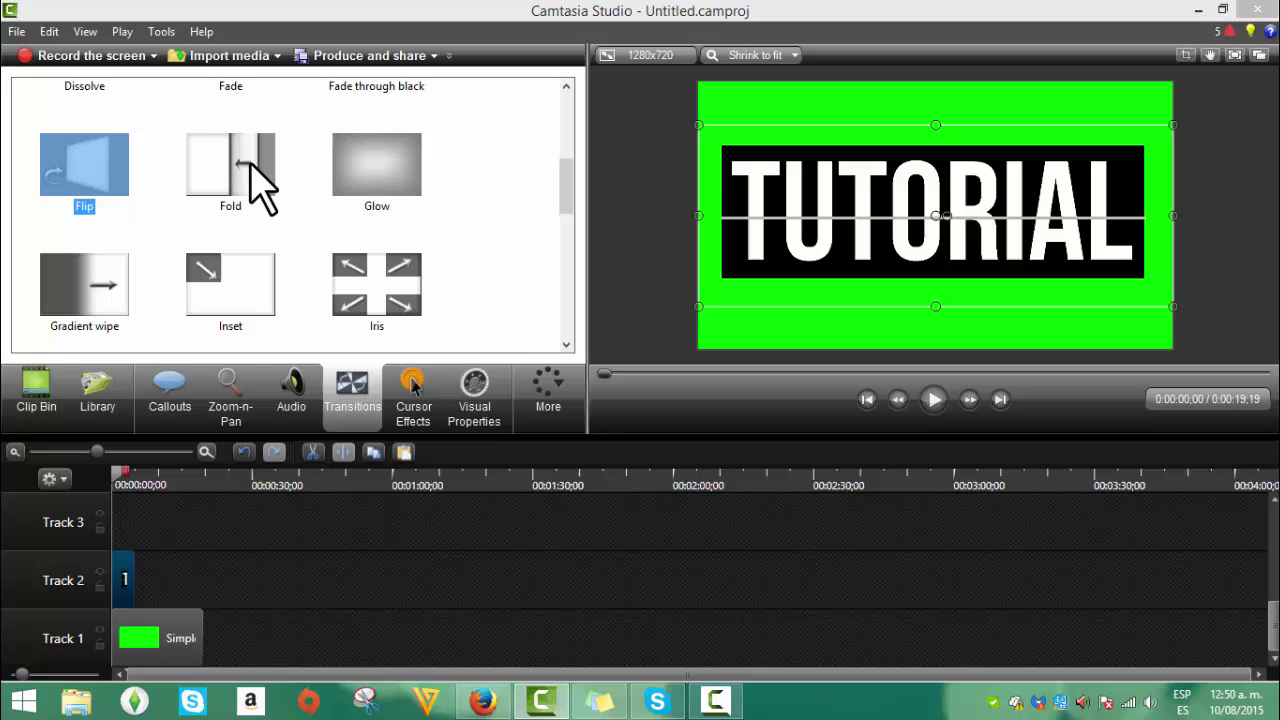
drag(262, 185, 137, 560)
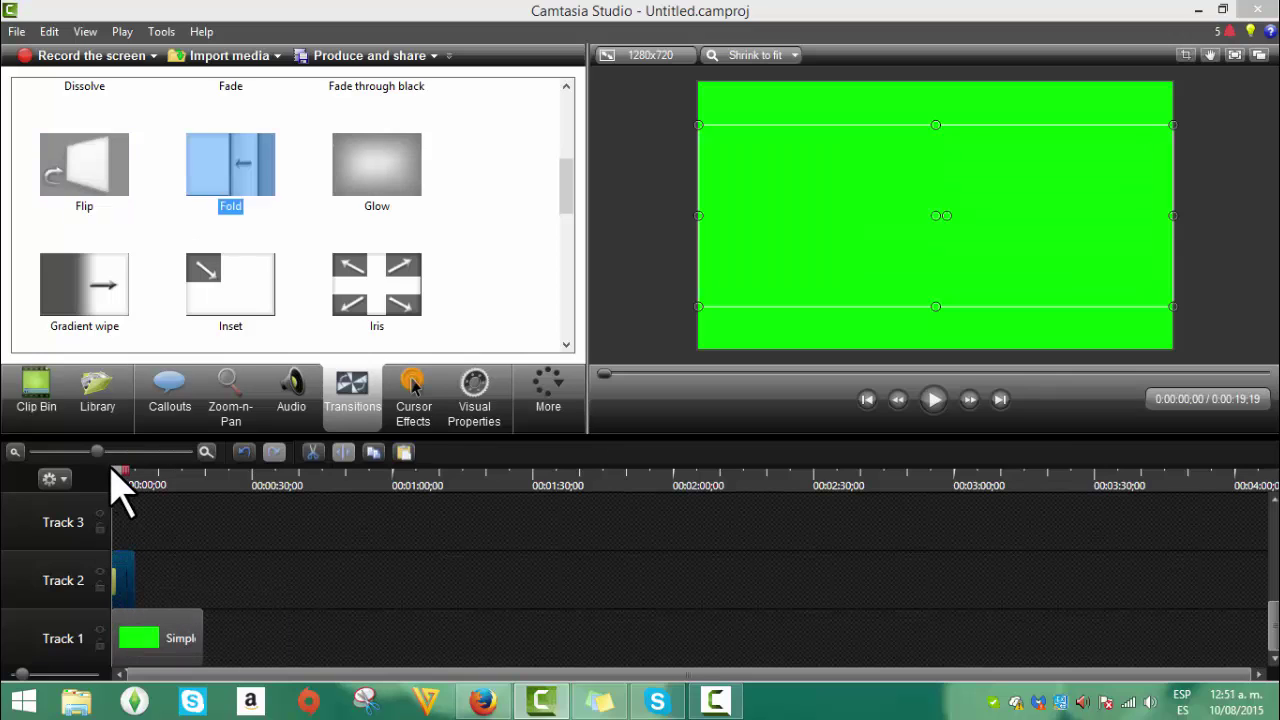
drag(103, 453, 163, 523)
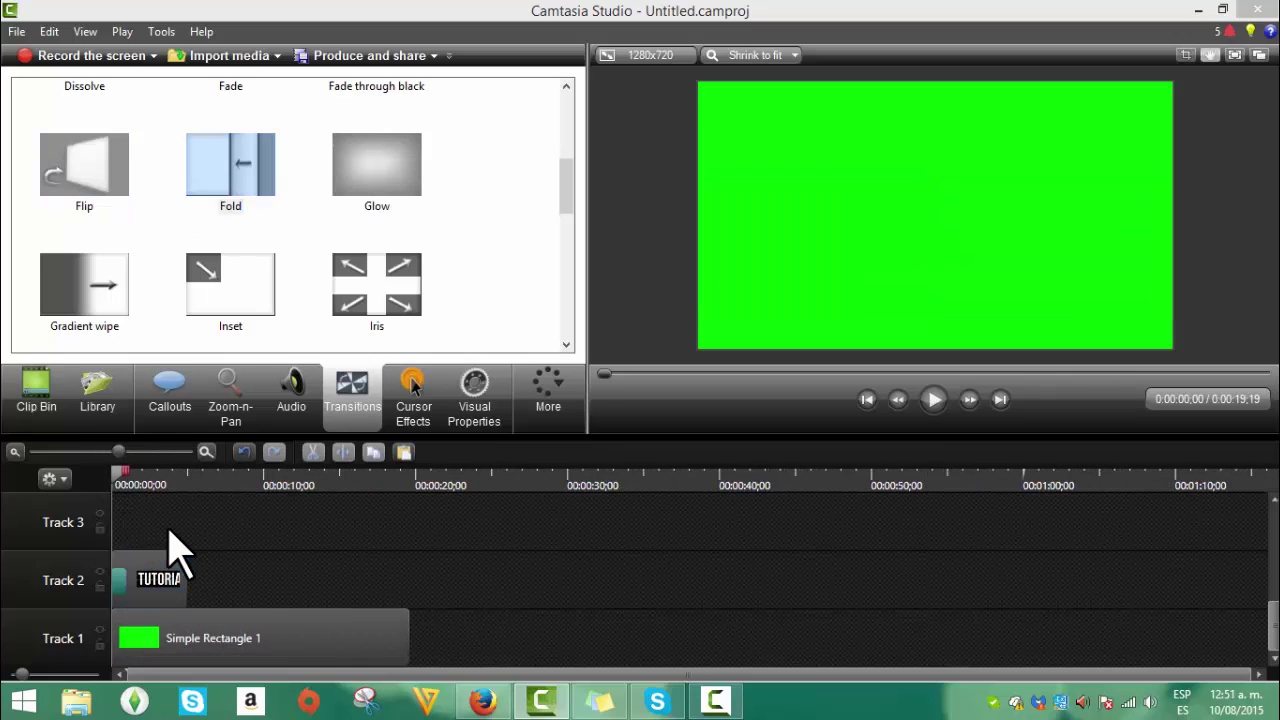
Rotate the TUTORIAL title 90° to stand vertical, then resize it and centre it in the frame.
key(space)
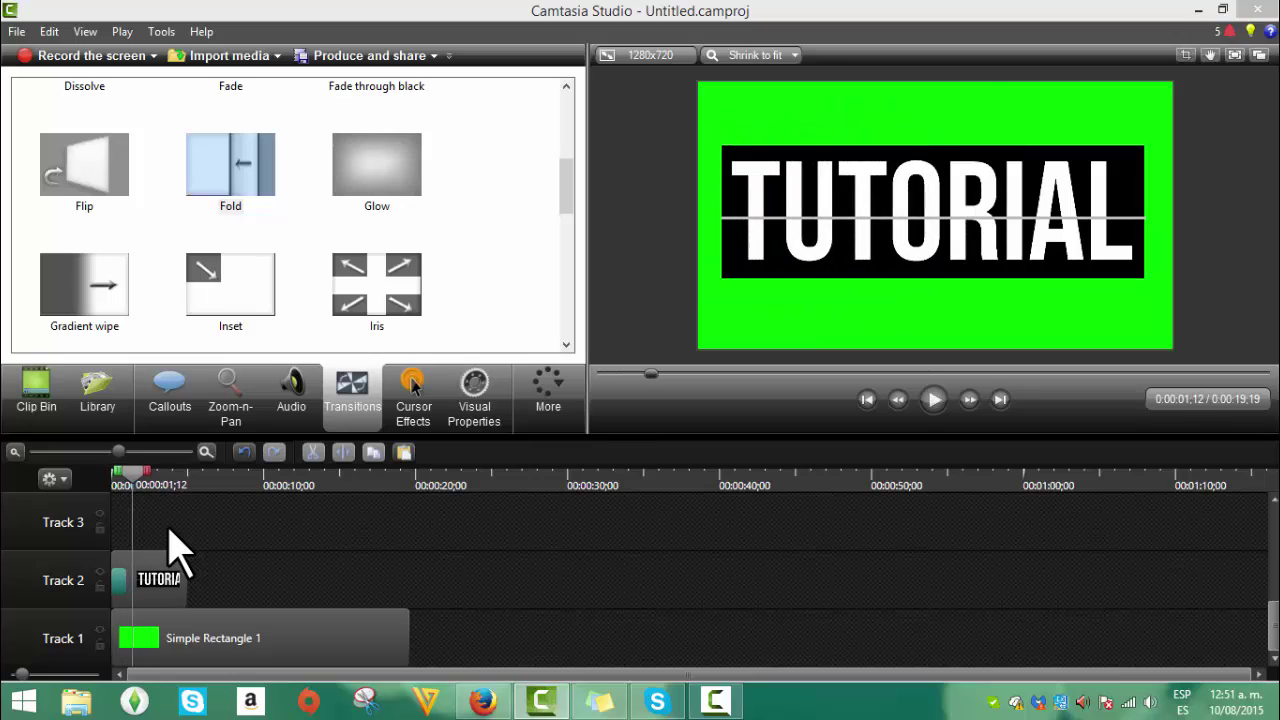
drag(124, 485, 113, 488)
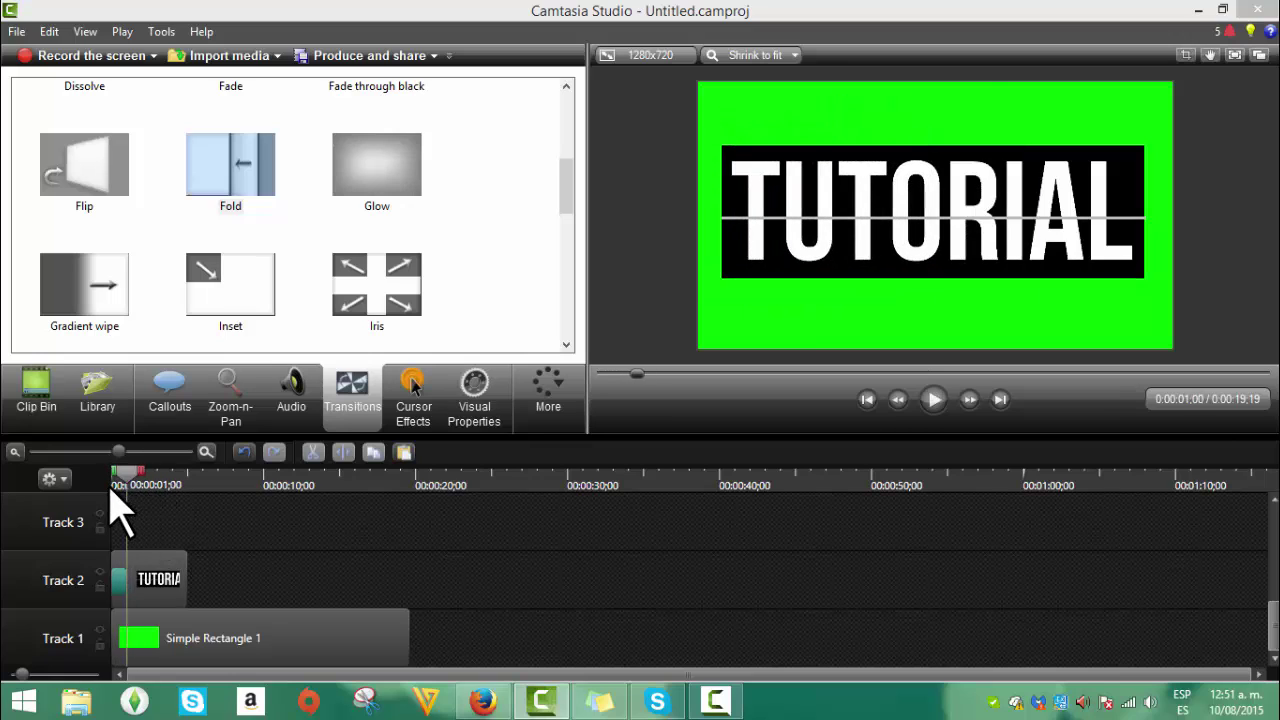
click(125, 580)
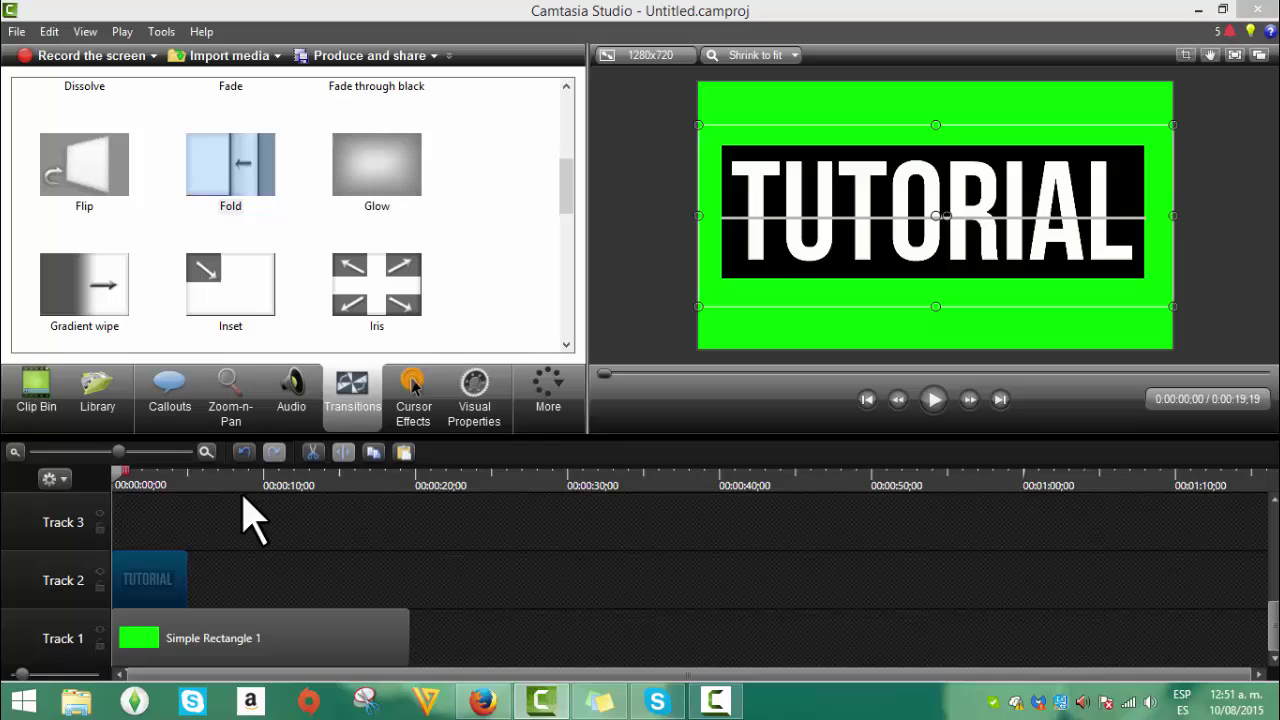
drag(947, 213, 920, 114)
drag(952, 270, 942, 257)
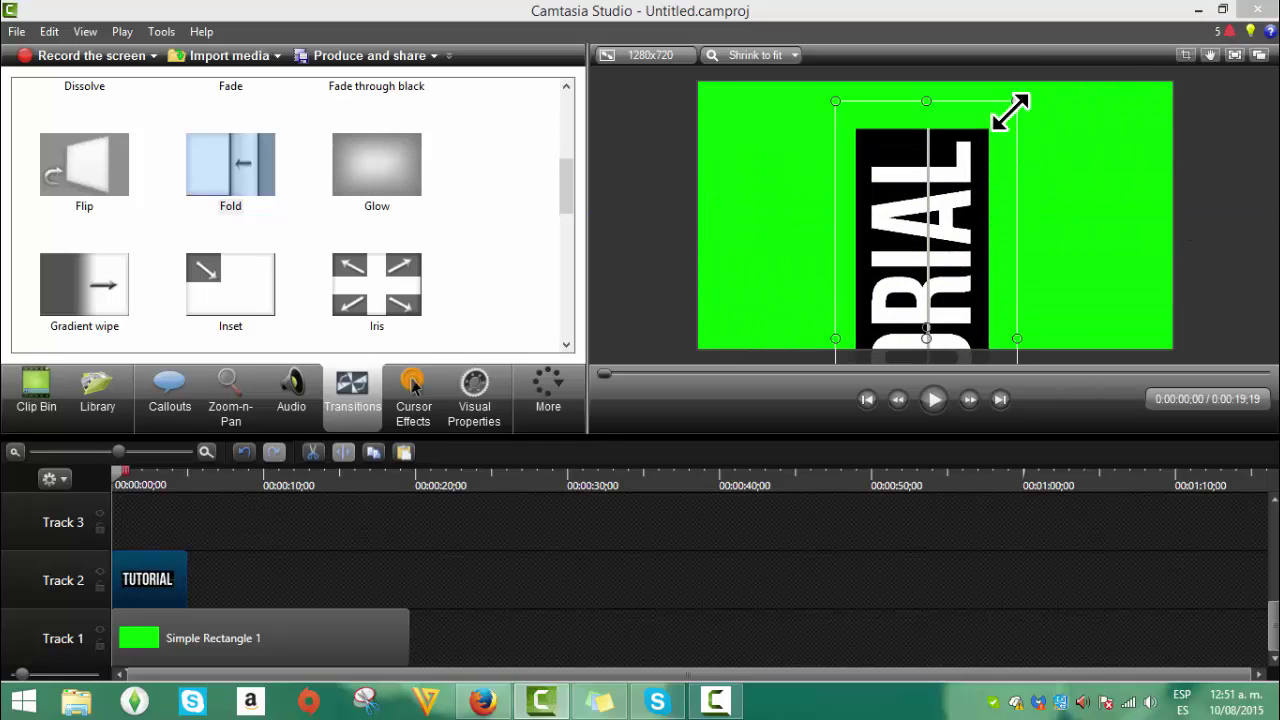
drag(1010, 112, 949, 140)
drag(987, 93, 943, 122)
drag(950, 195, 945, 189)
Add a Fold transition to the end of the TUTORIAL title clip.
click(776, 541)
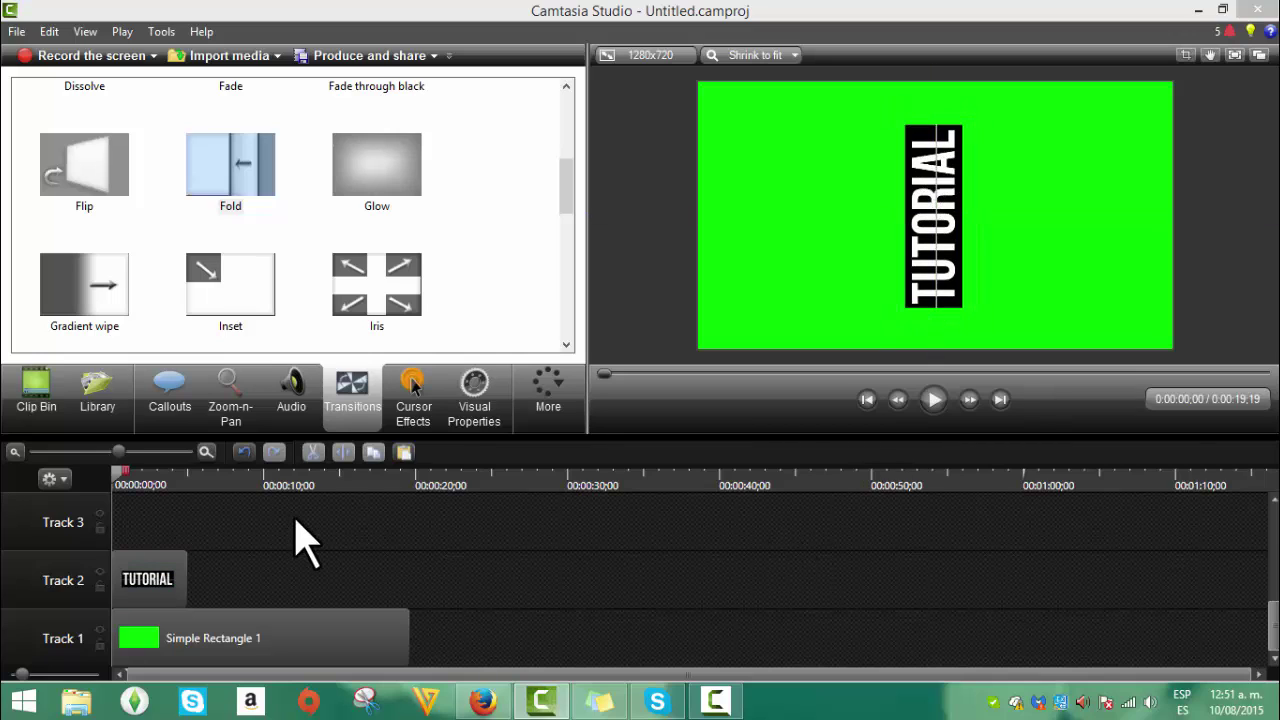
drag(250, 178, 180, 600)
drag(255, 560, 262, 558)
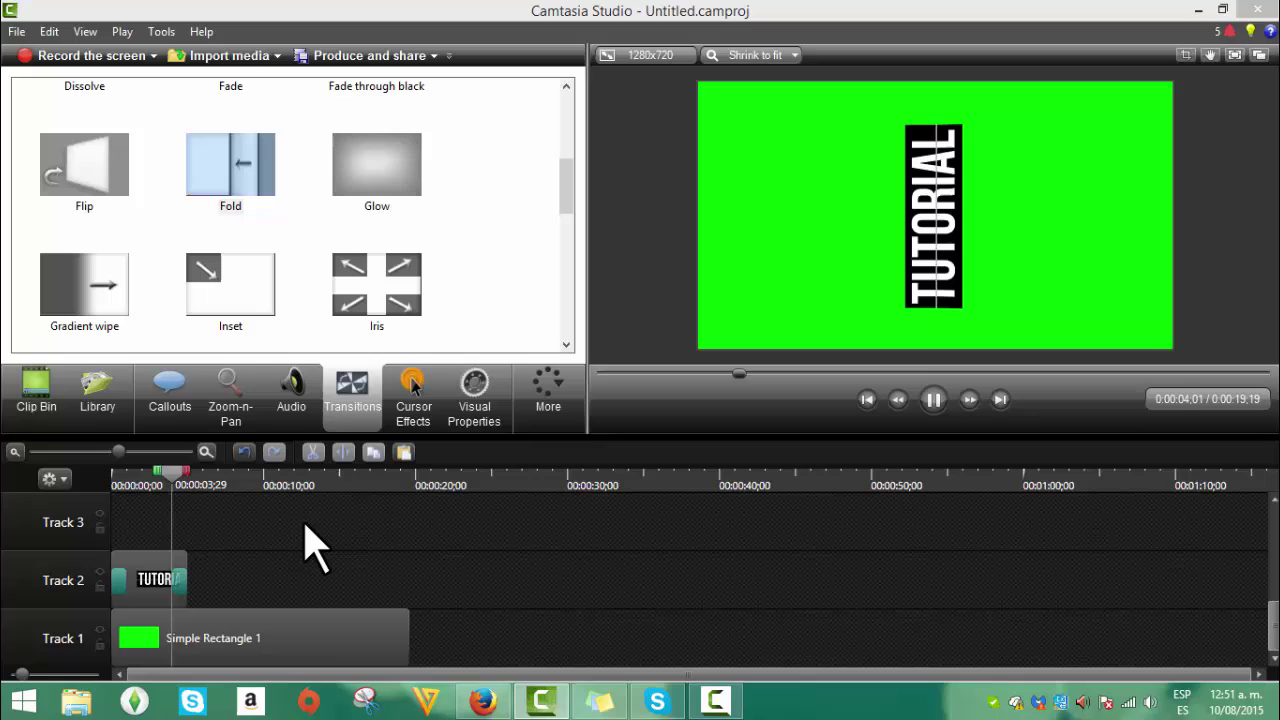
Split the green rectangle on Track 1 at 0:05 and delete the remainder.
drag(207, 488, 190, 483)
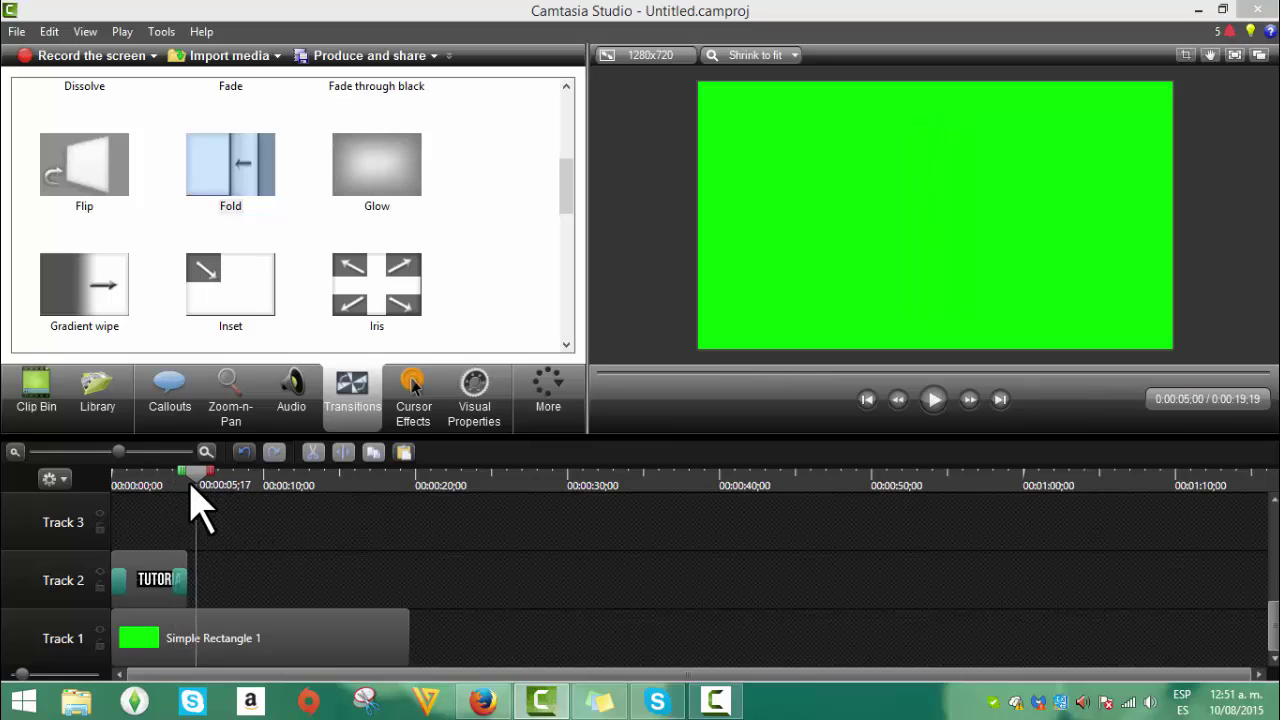
click(224, 651)
key(s)
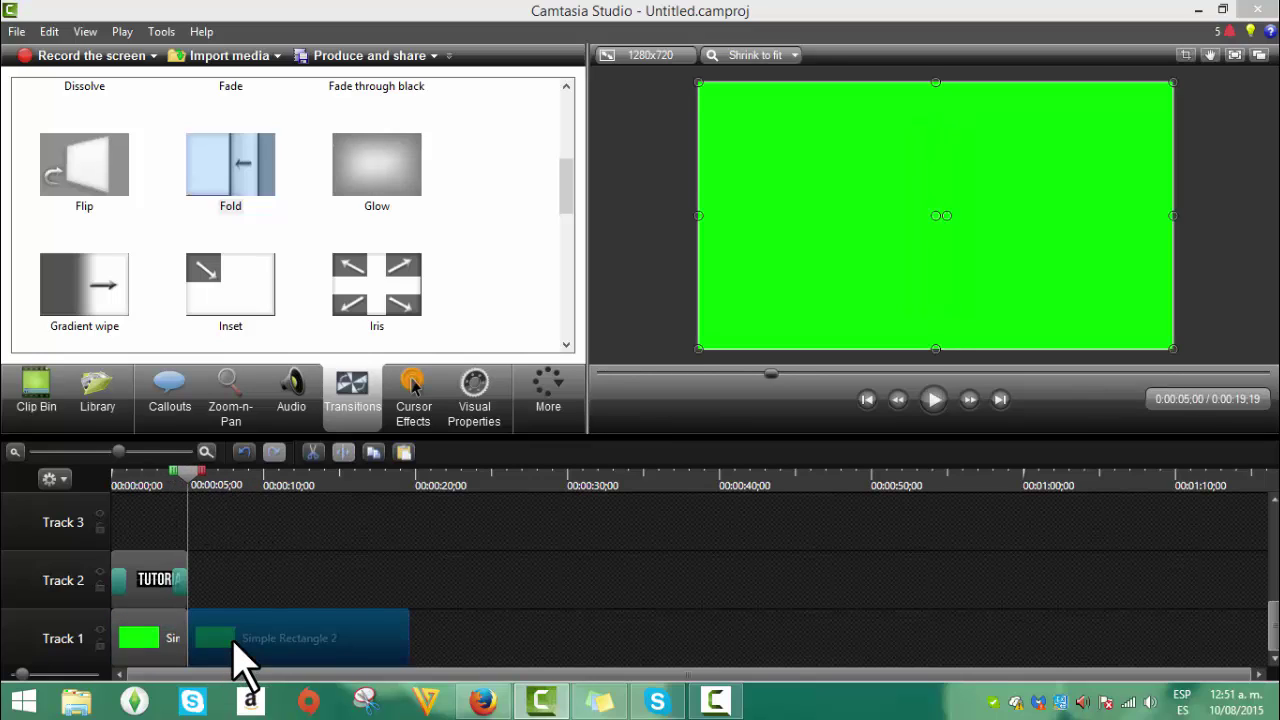
key(Delete)
Group the green rectangle and TUTORIAL clips and move Group 1 up to Track 2.
click(166, 640)
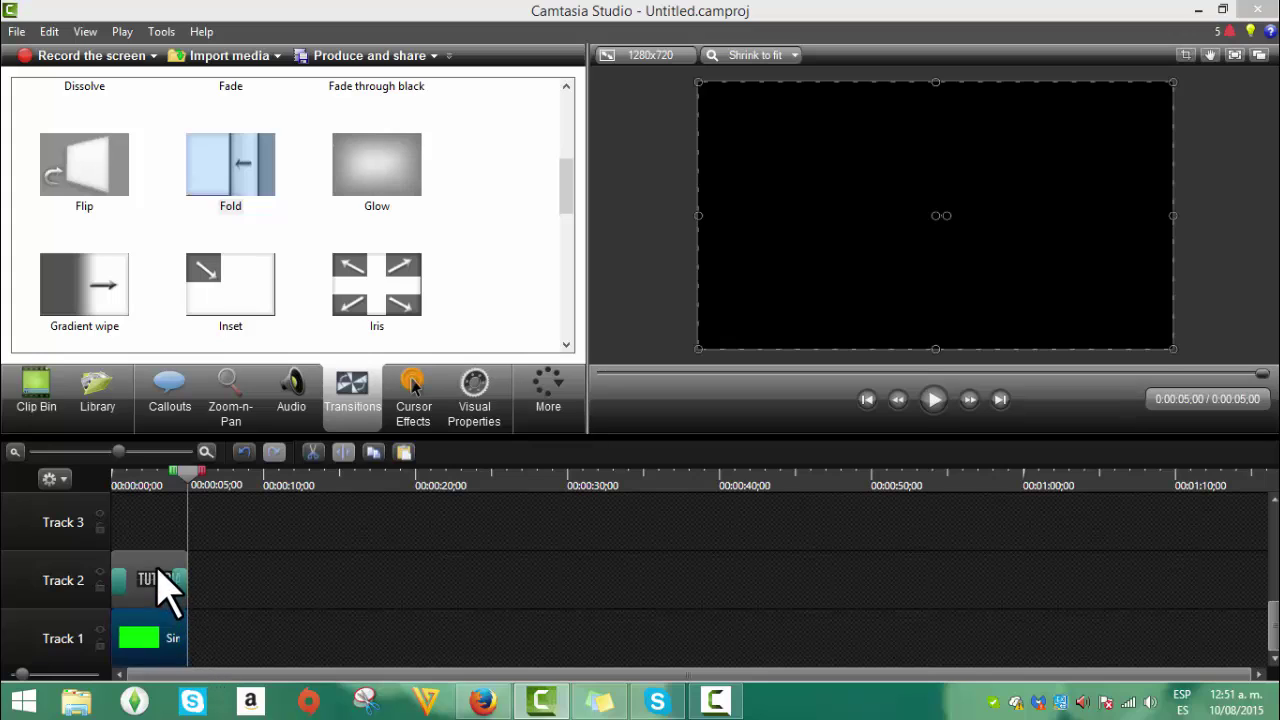
ctrl+click(157, 565)
right_click(163, 585)
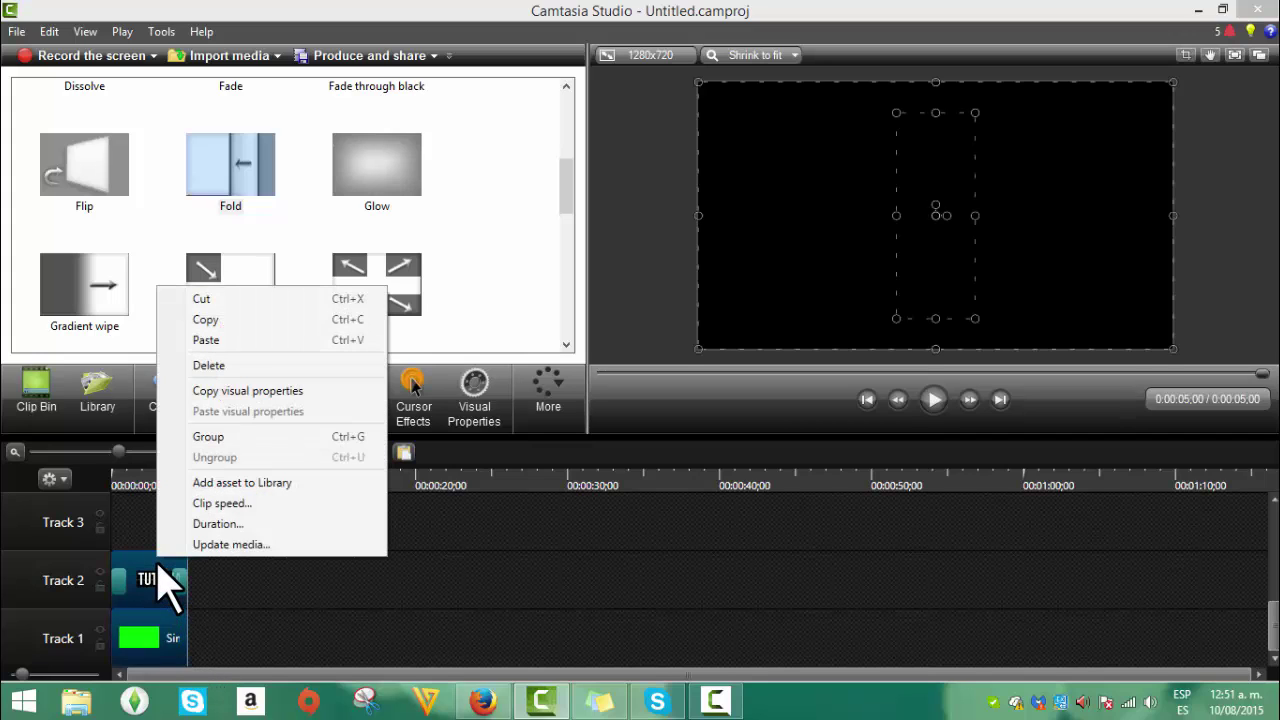
click(226, 439)
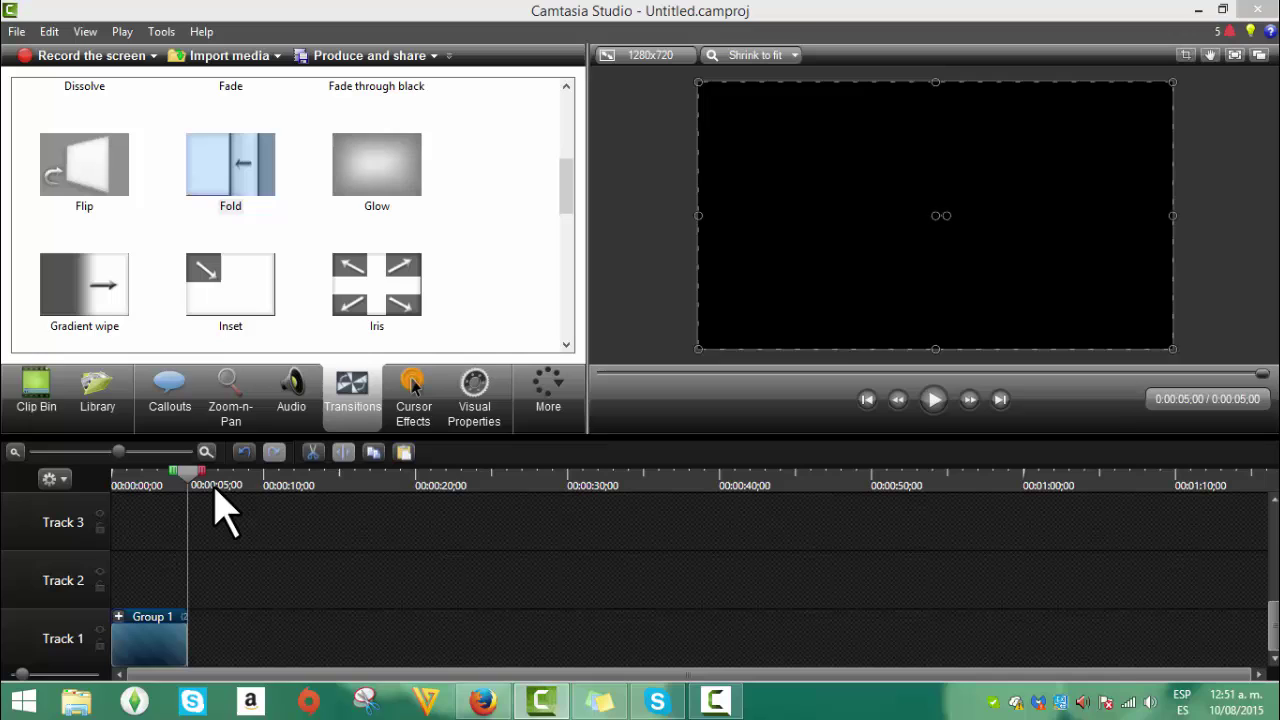
click(136, 485)
drag(163, 630, 150, 562)
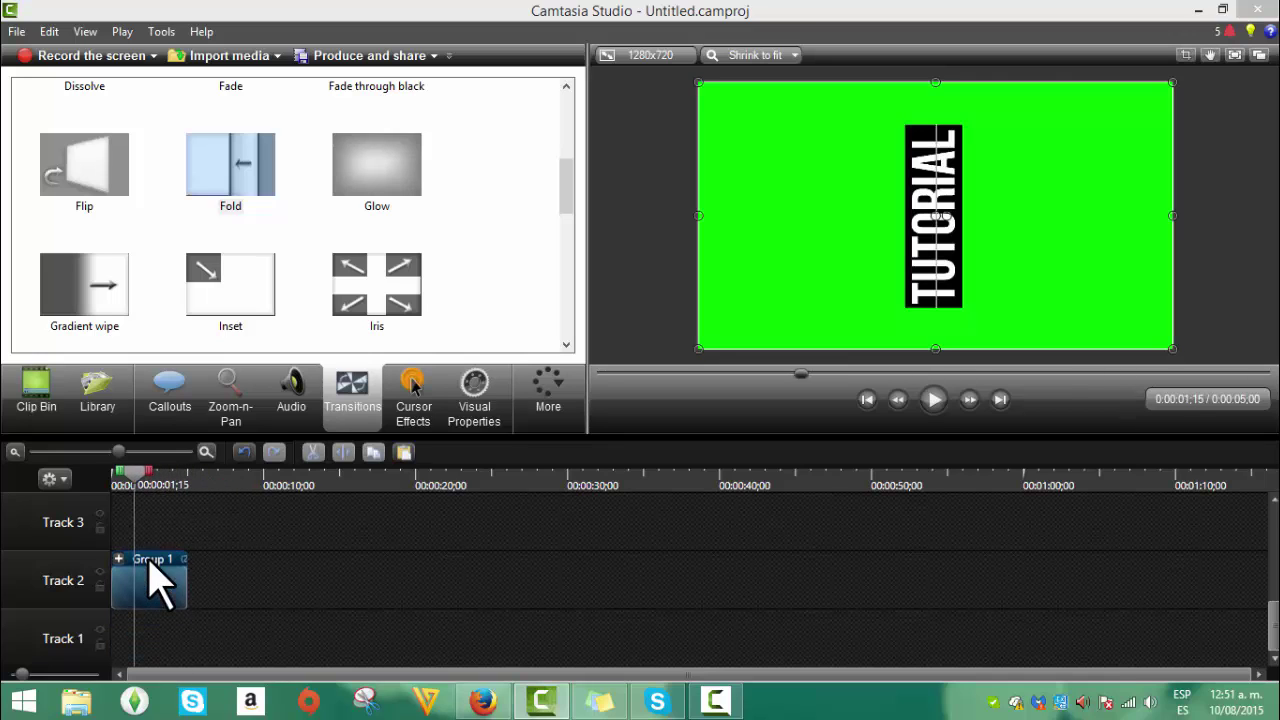
drag(134, 480, 110, 480)
Import the pastel gradient image and place it on Track 1.
click(36, 395)
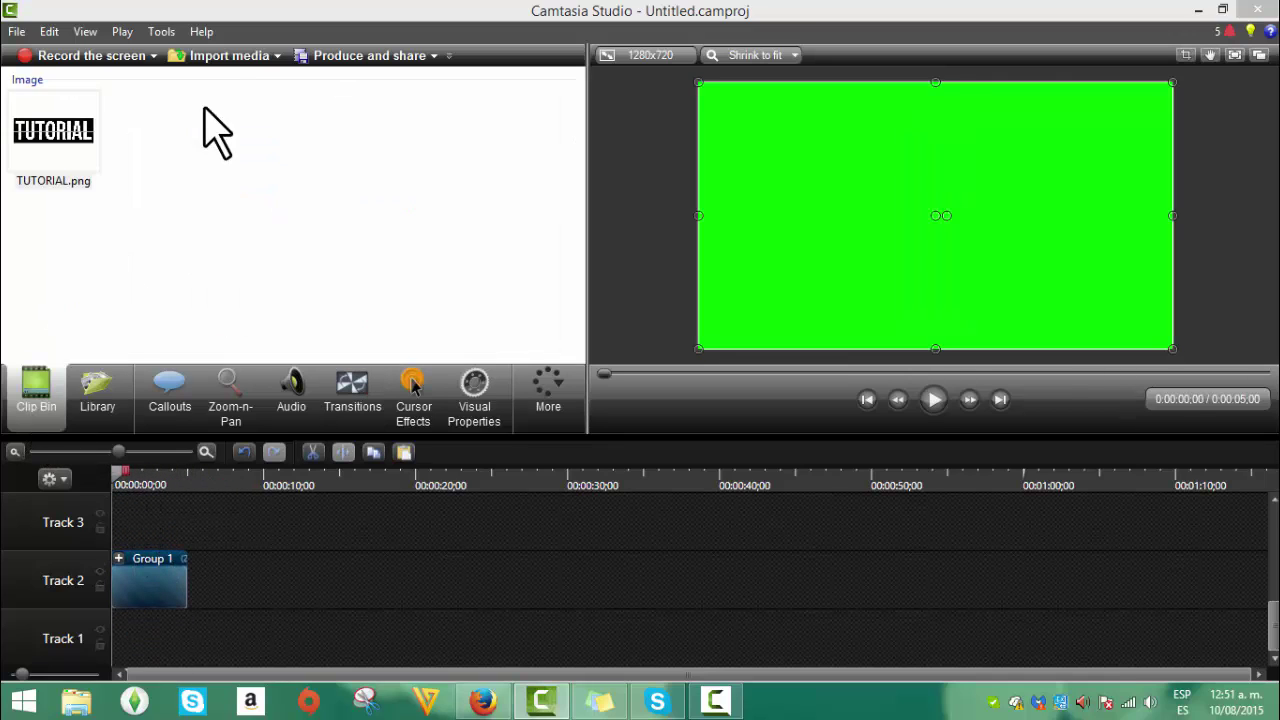
click(226, 58)
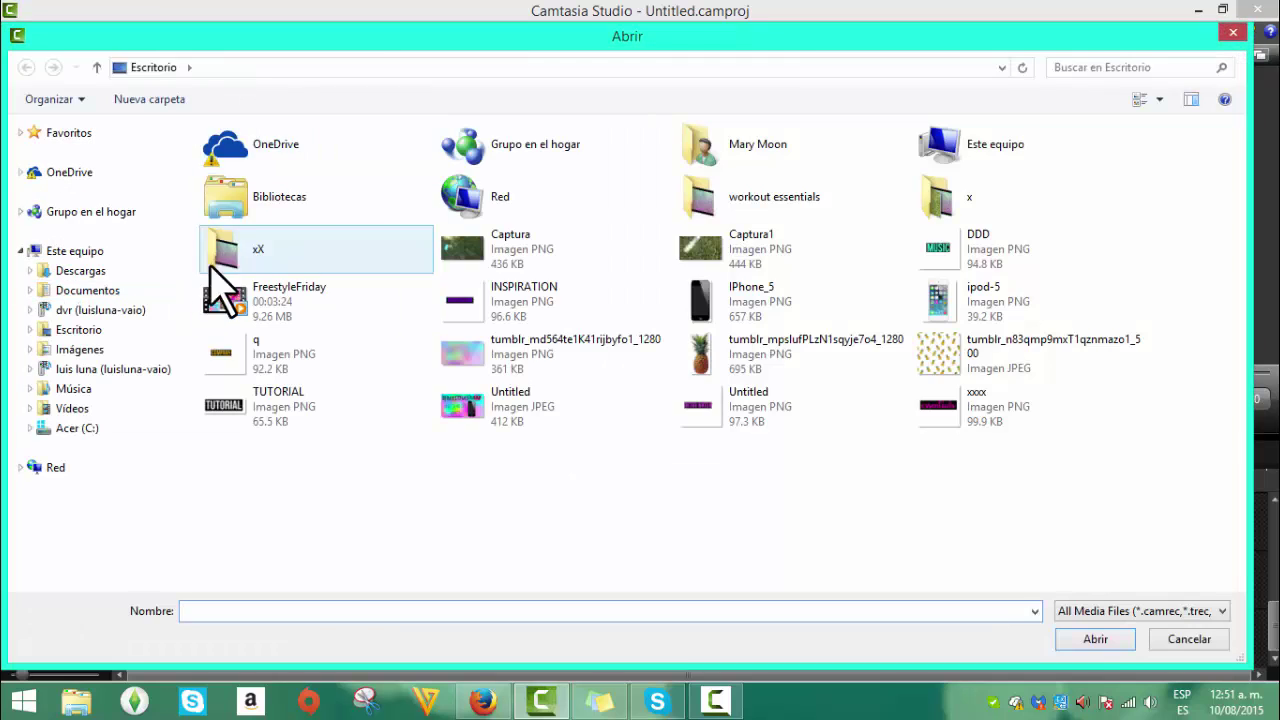
click(476, 342)
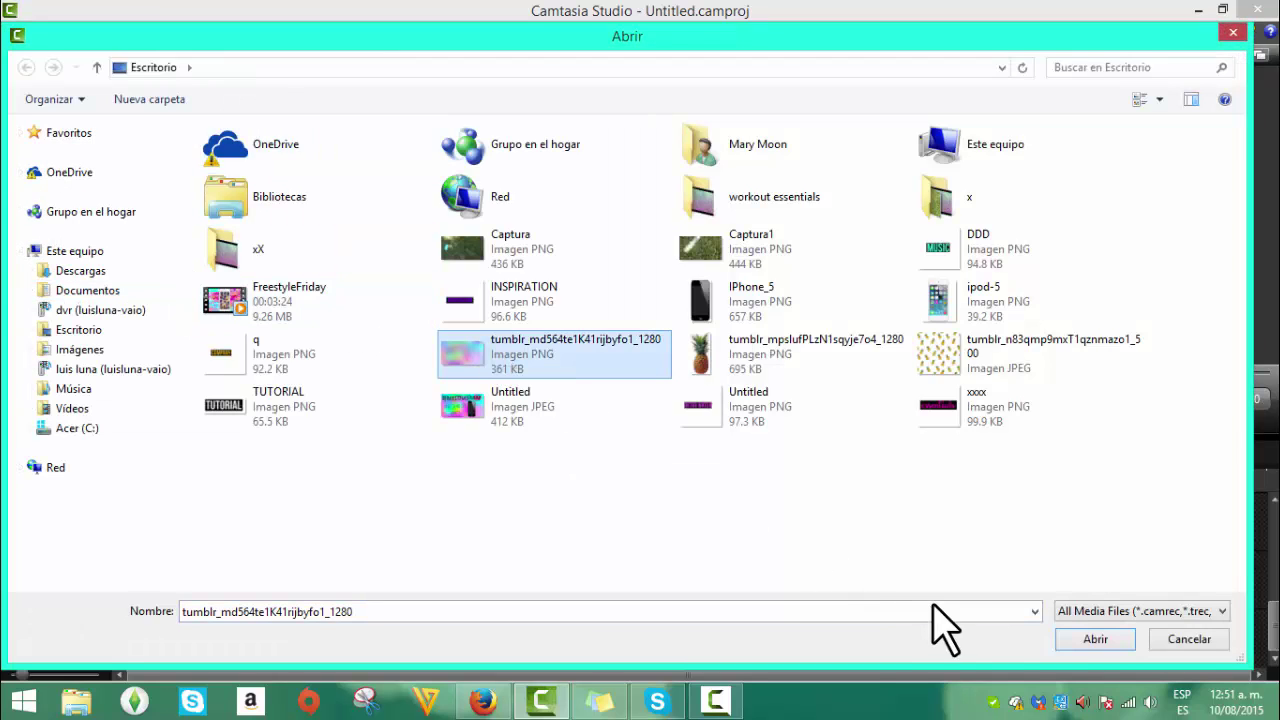
click(1097, 640)
drag(72, 132, 137, 640)
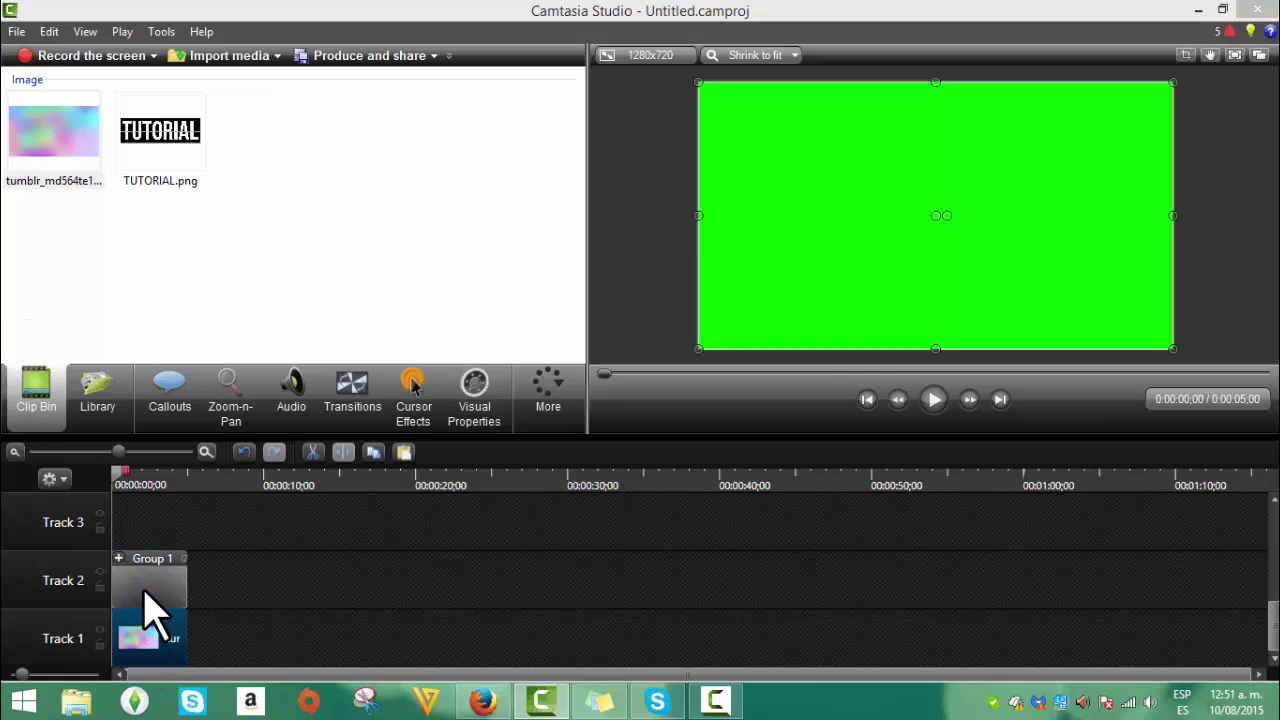
Ungroup Group 1 on Track 2 with Ctrl+U and select the green rectangle clip.
click(138, 590)
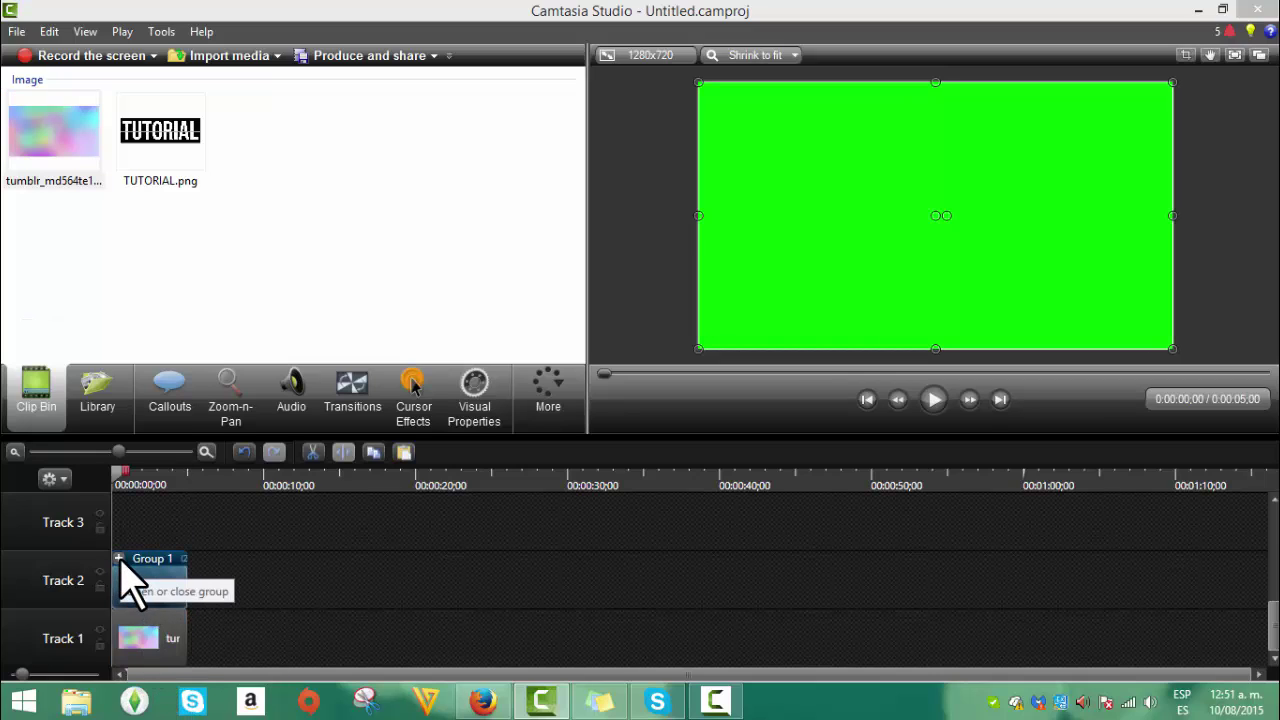
key(ctrl+u)
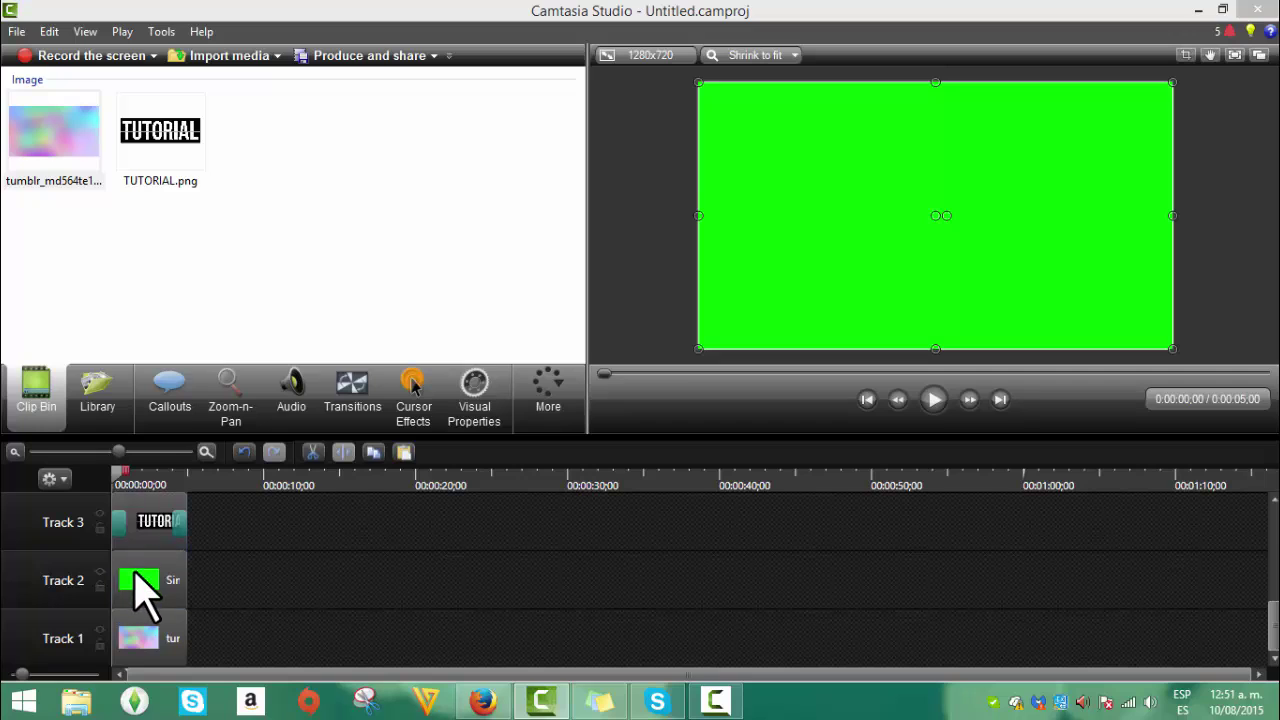
click(140, 590)
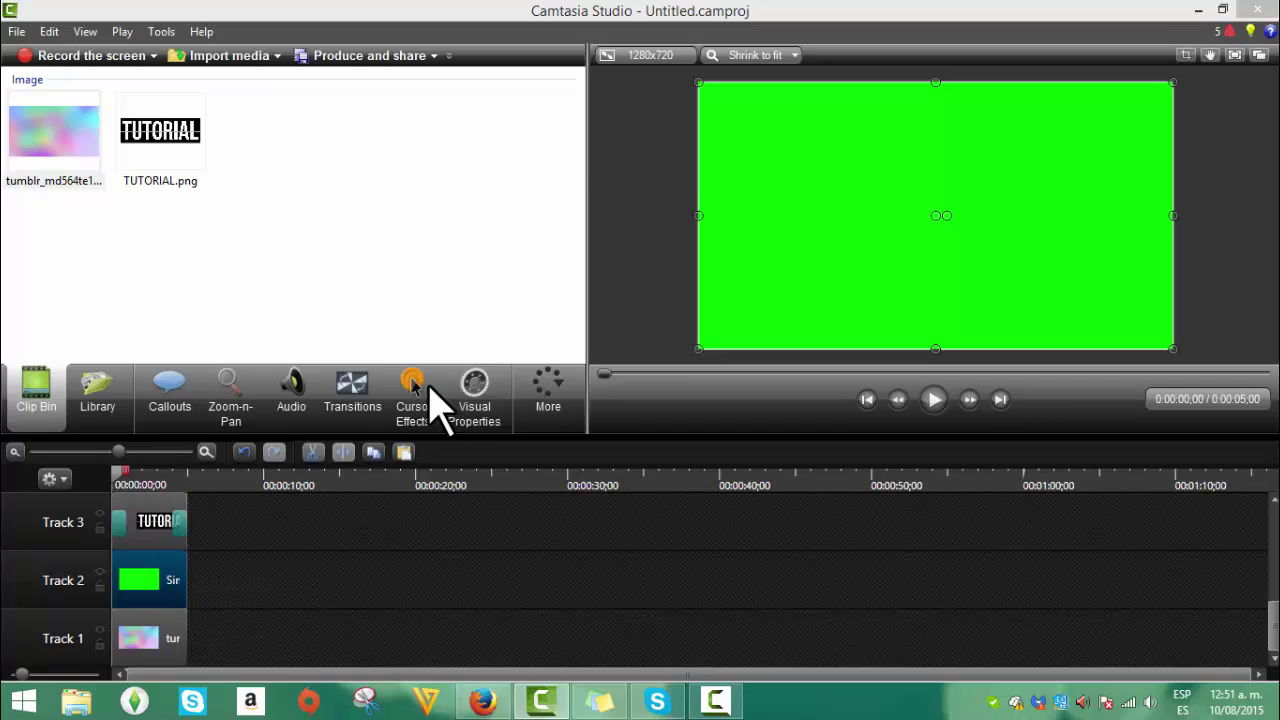
Enable Remove a color on the green rectangle, eyedropping the green from the preview.
click(474, 392)
drag(582, 112, 566, 223)
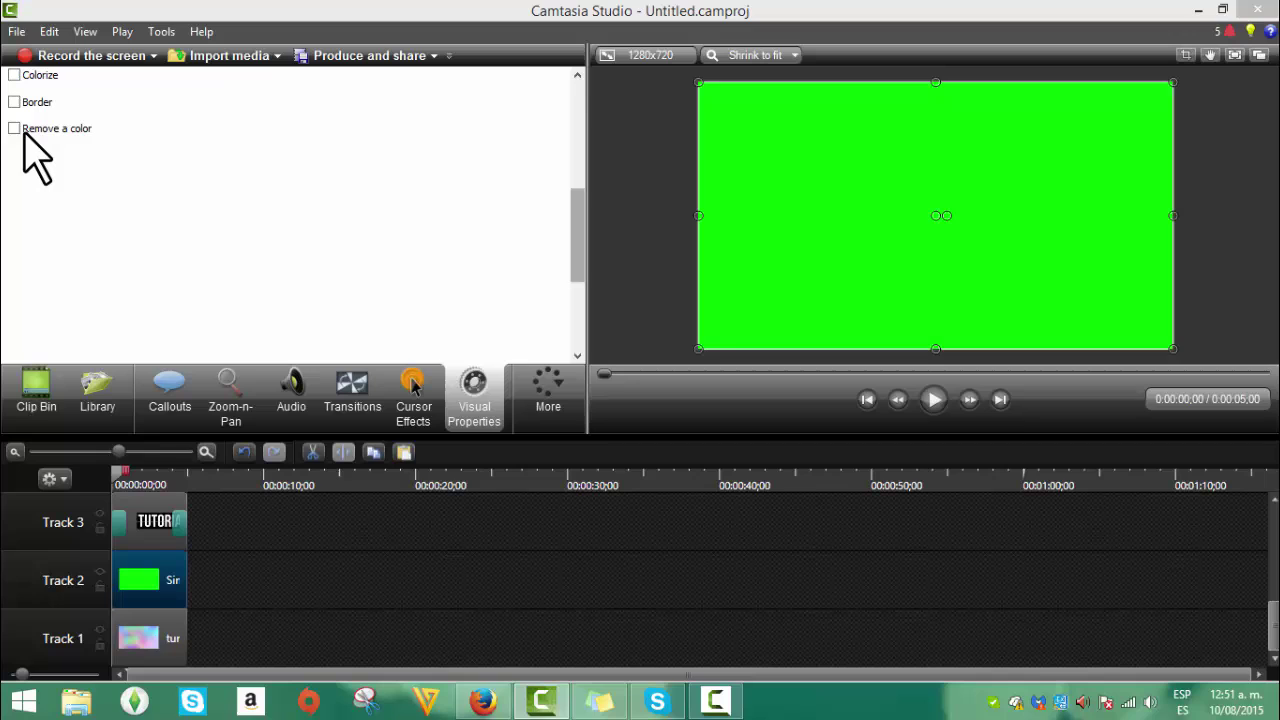
click(14, 128)
click(102, 154)
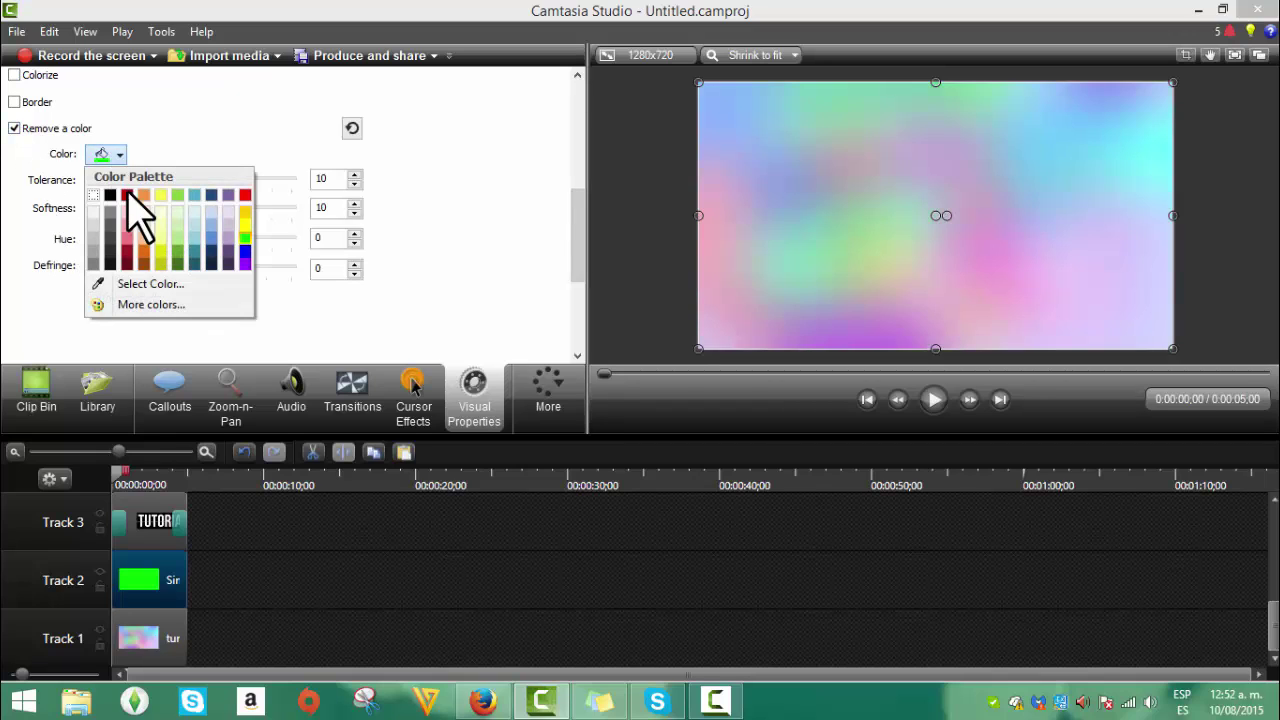
click(127, 263)
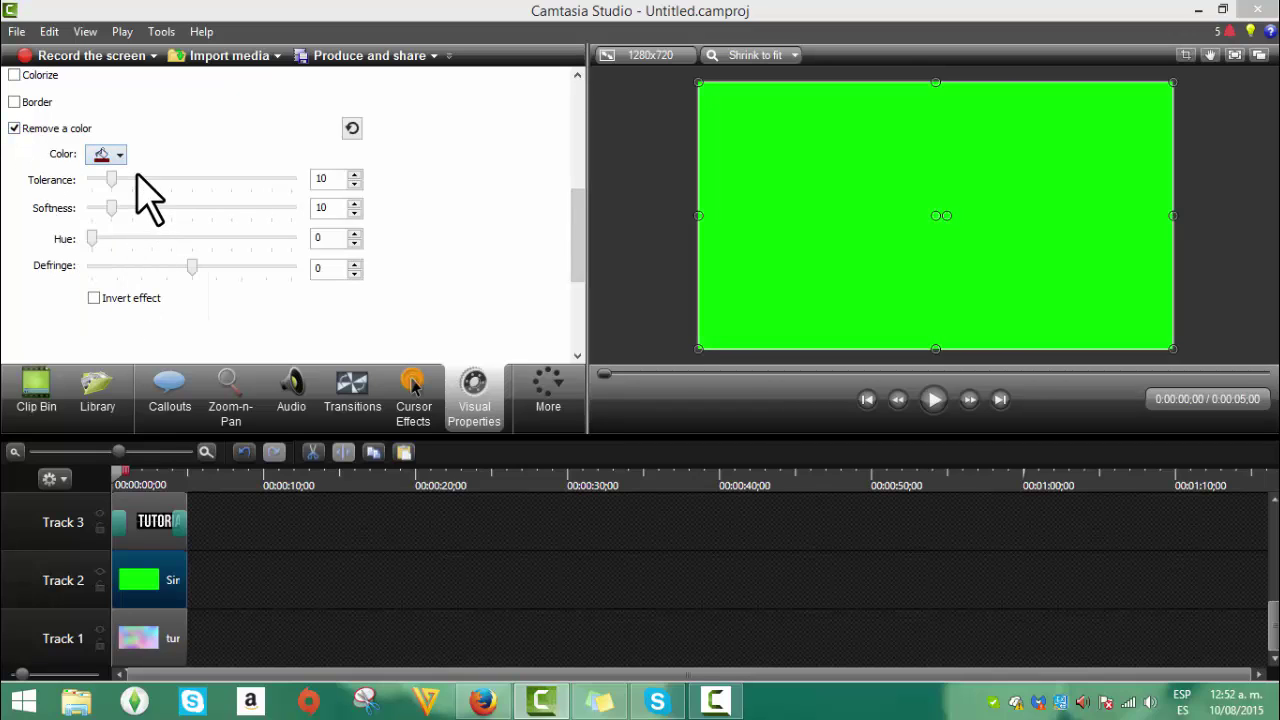
click(118, 155)
click(150, 284)
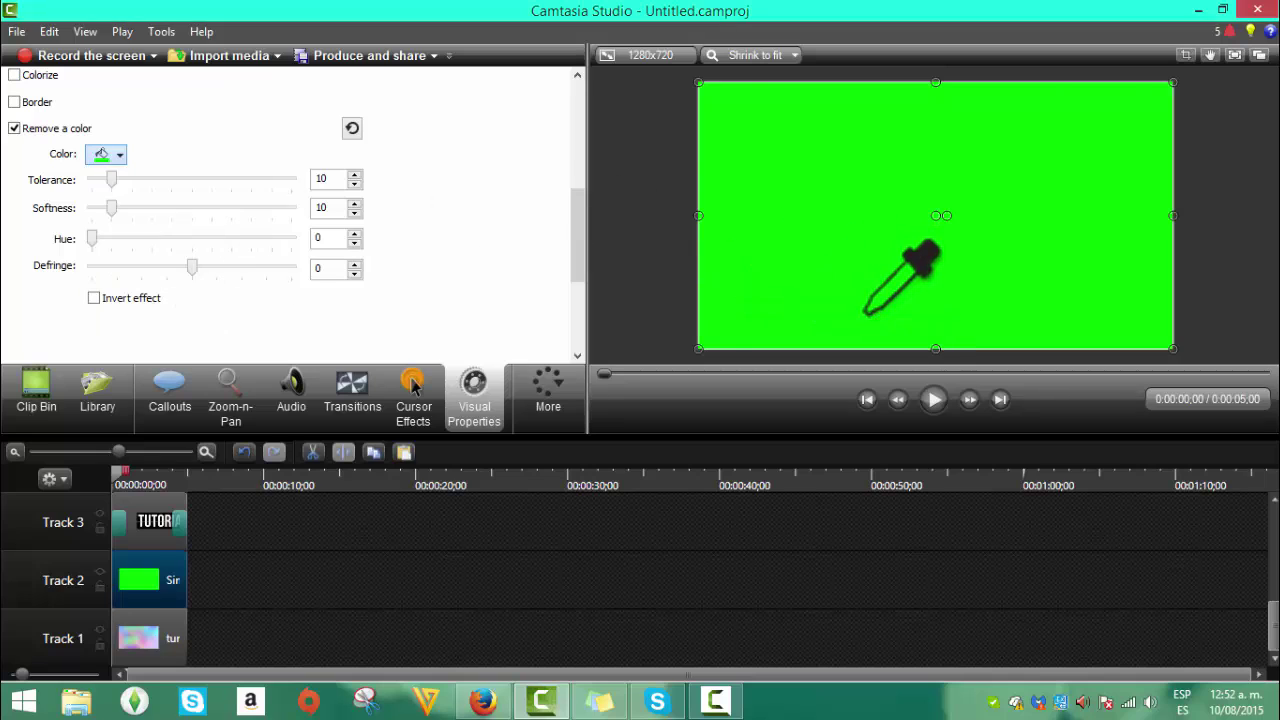
click(866, 316)
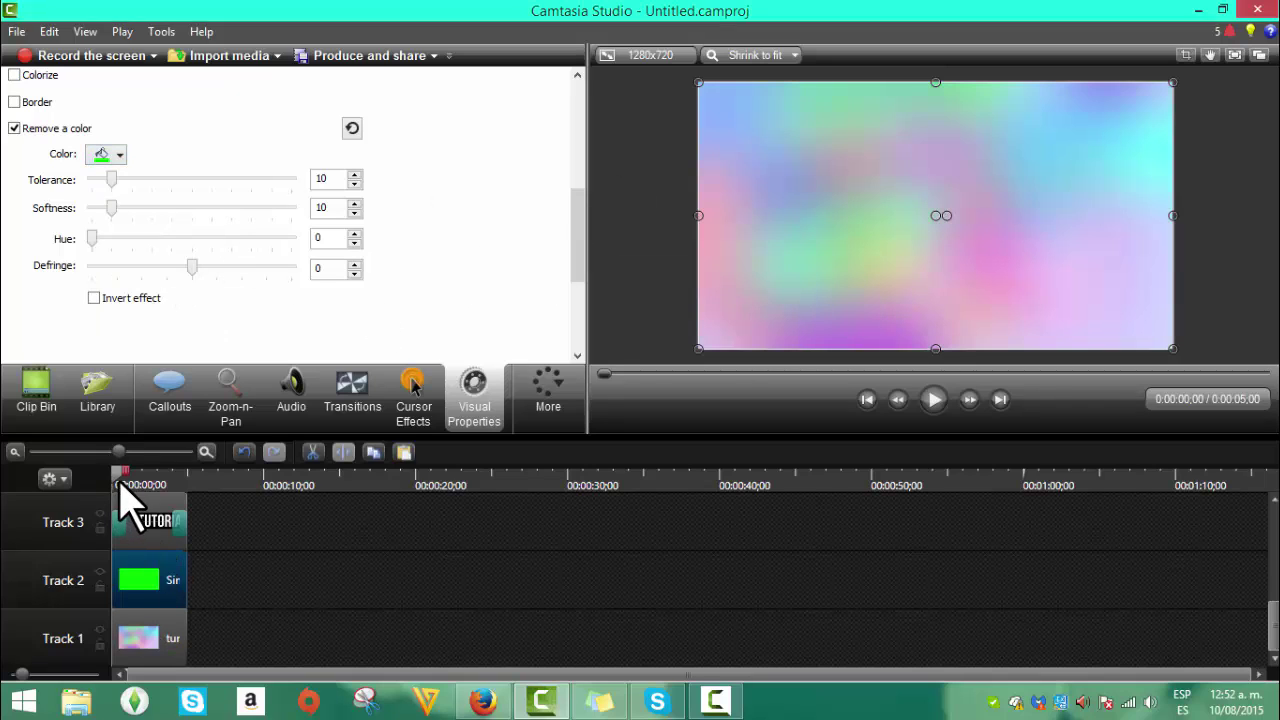
drag(118, 482, 125, 490)
Group all three clips together into Group 1 with Ctrl+G.
click(145, 522)
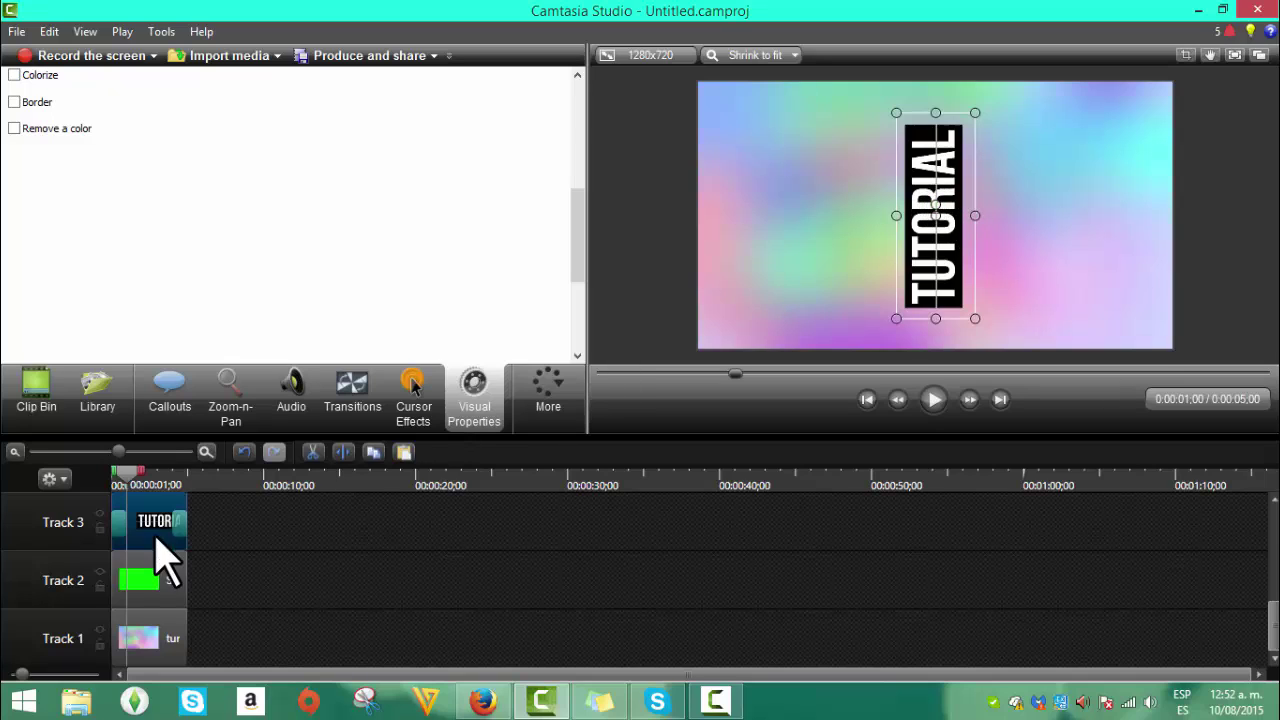
key(ctrl+g)
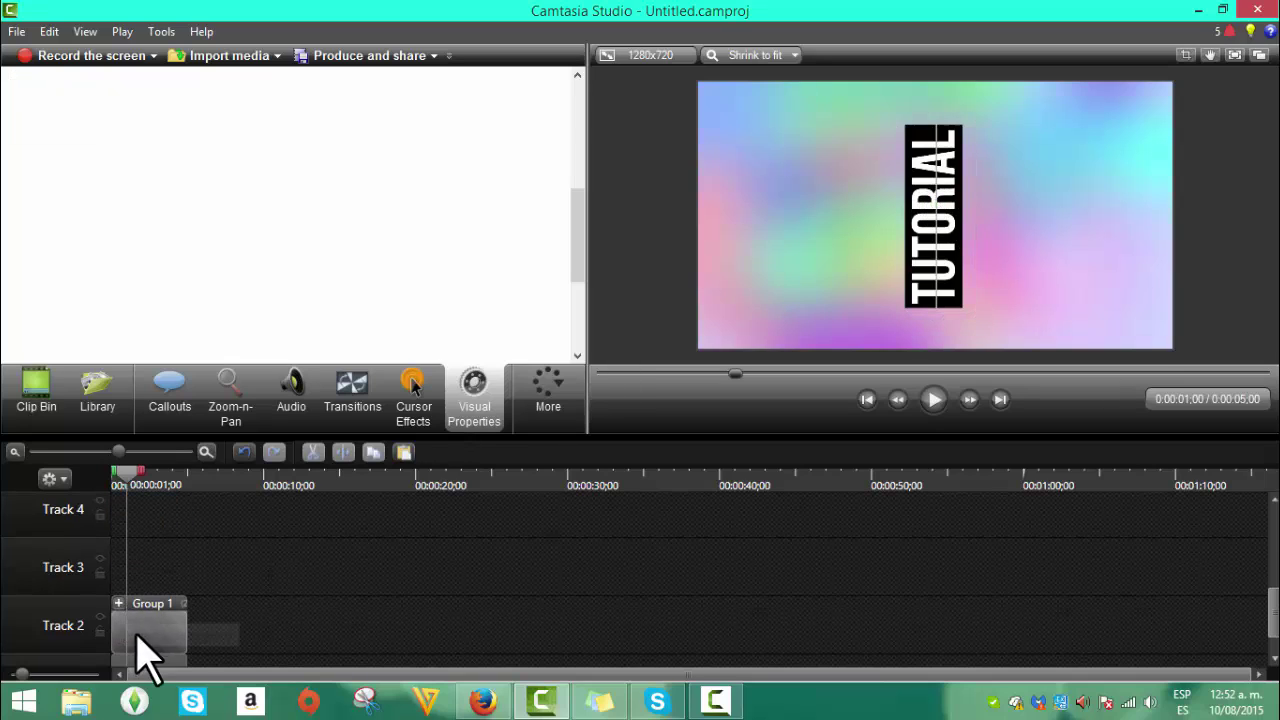
click(140, 640)
Rotate, resize and tilt the TUTORIAL title diagonally into the upper right of the frame.
drag(955, 214, 934, 289)
drag(866, 194, 674, 45)
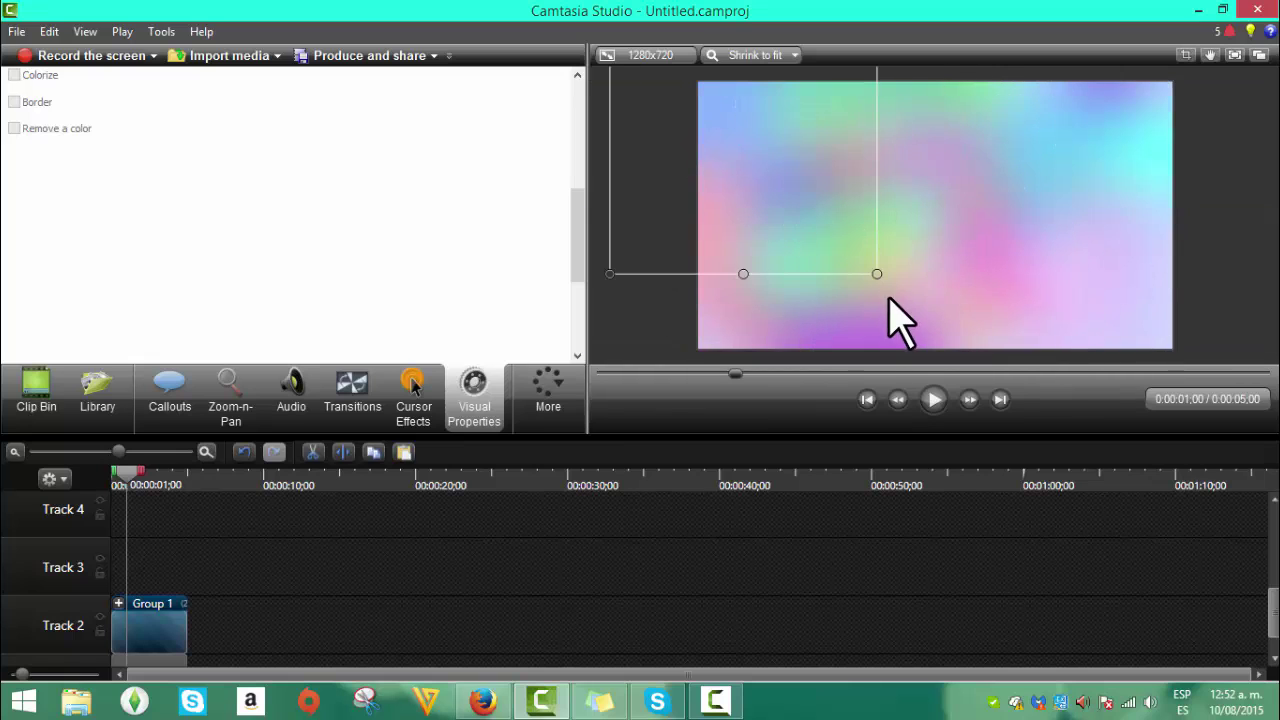
drag(877, 274, 966, 354)
drag(930, 300, 1068, 246)
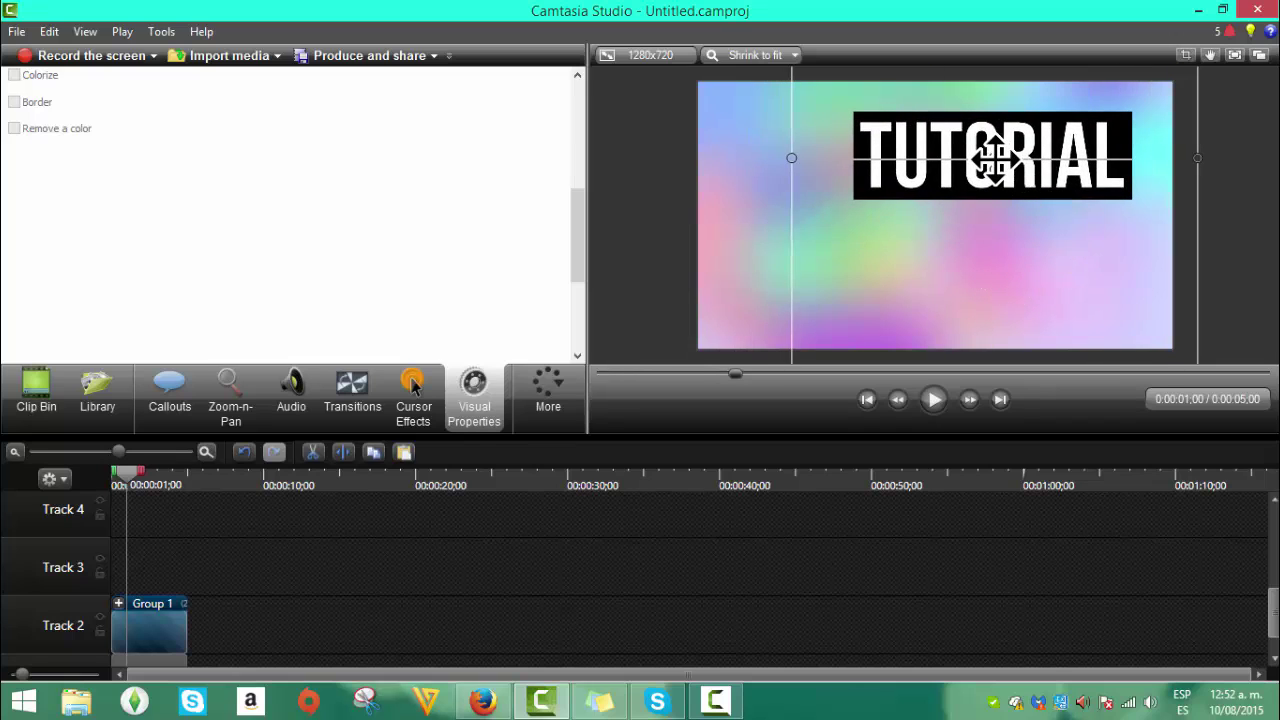
drag(992, 166, 995, 170)
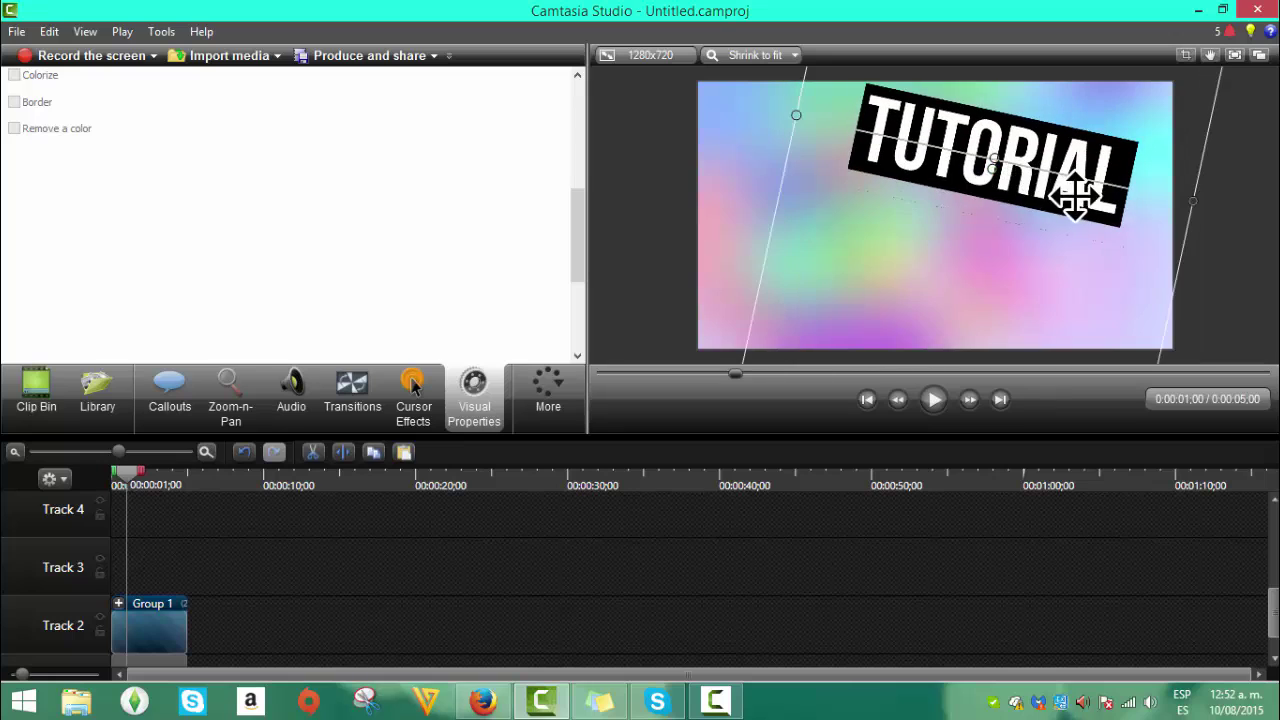
drag(1071, 200, 1077, 214)
click(514, 602)
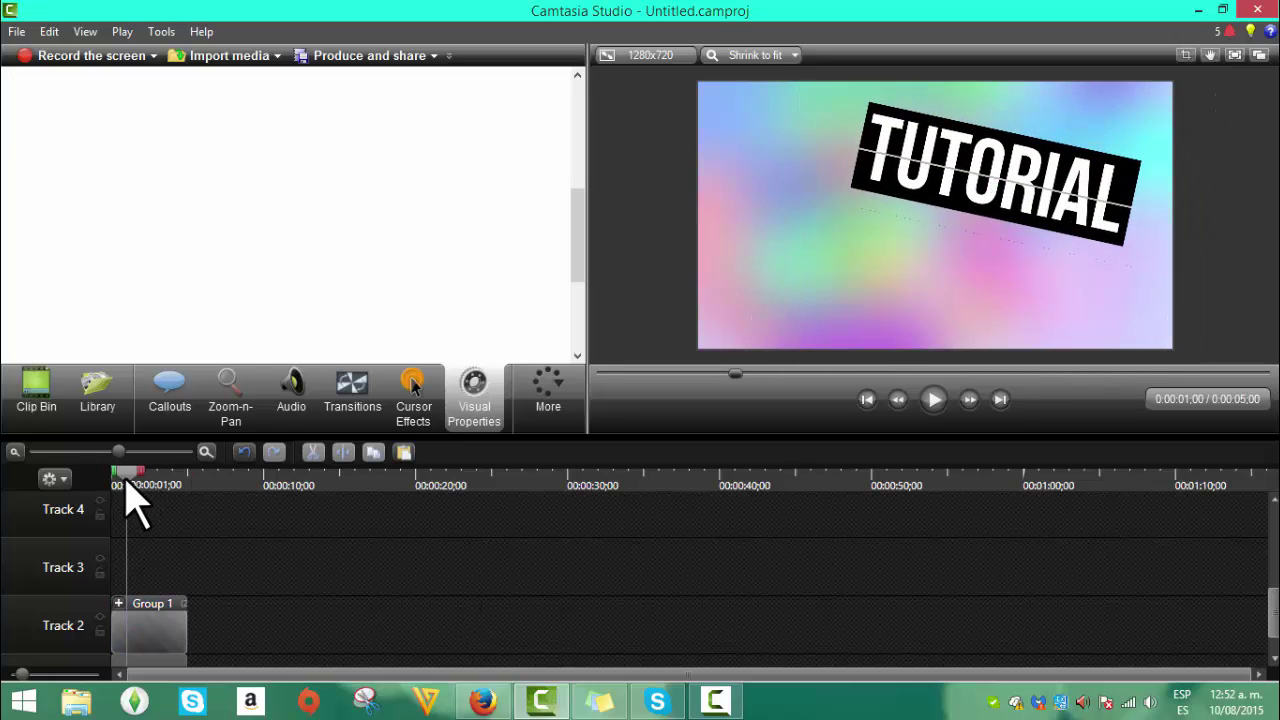
drag(126, 480, 98, 490)
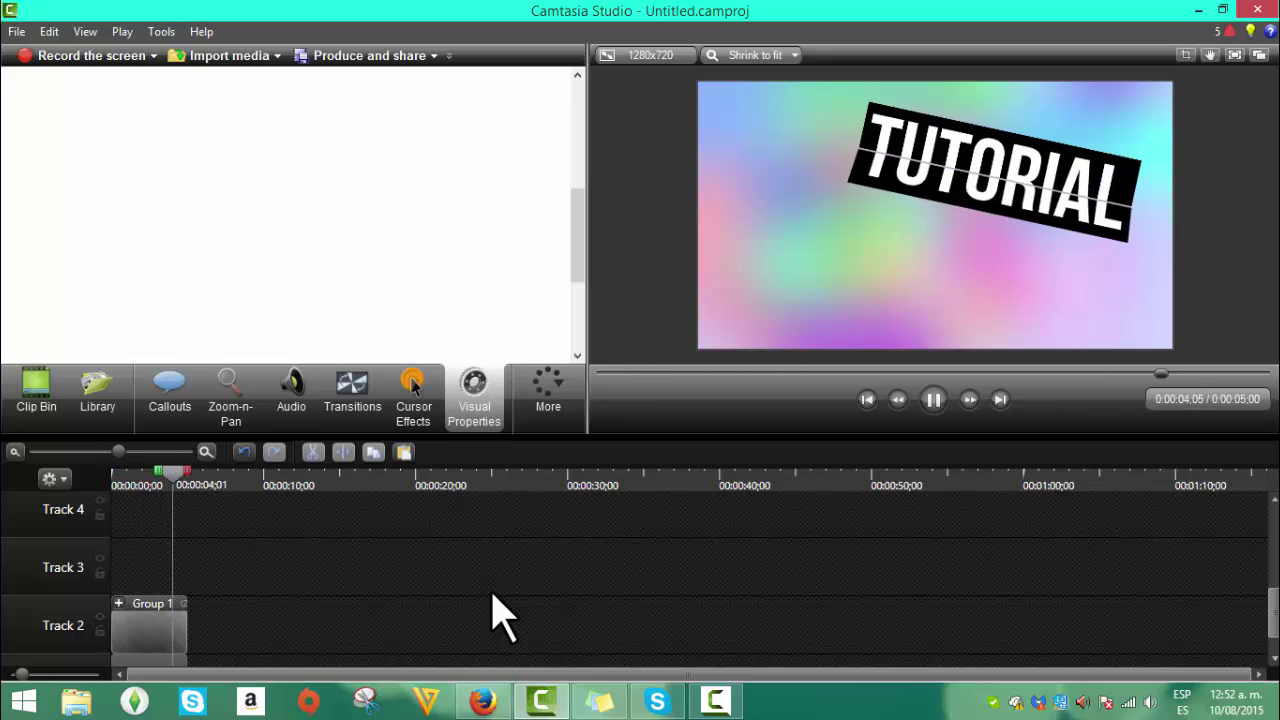
scroll(200, 545, down, 1)
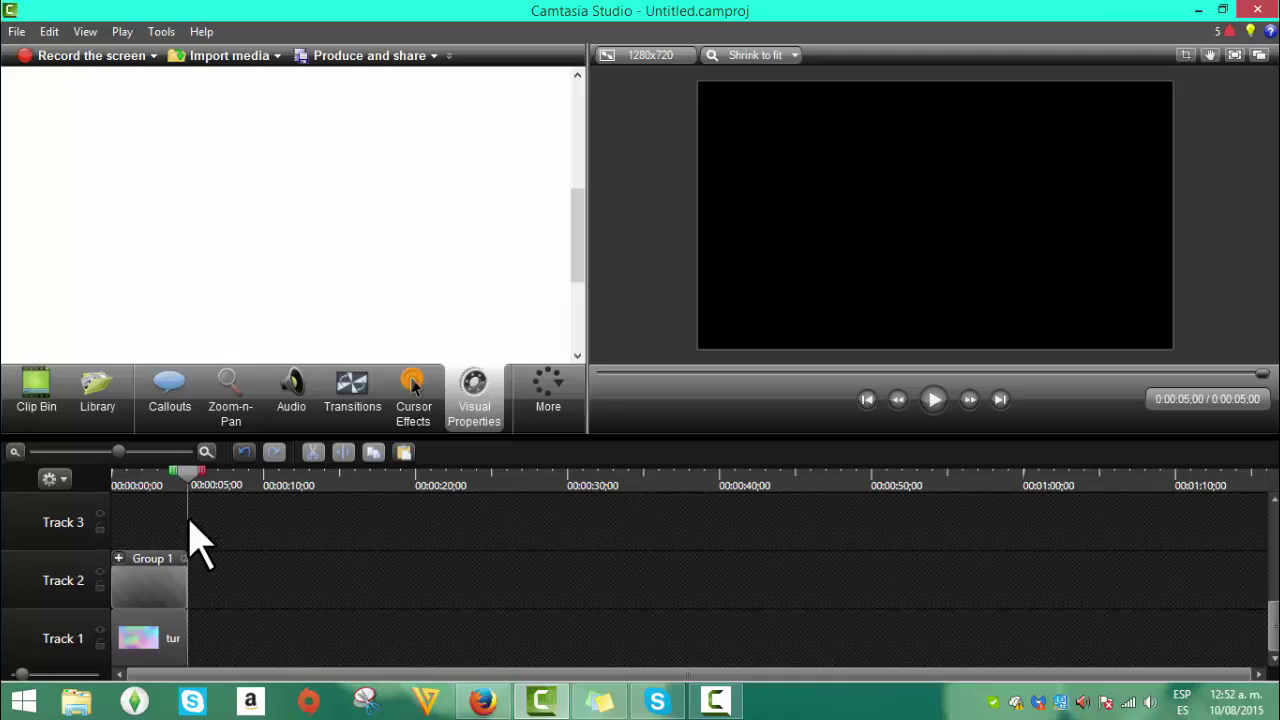